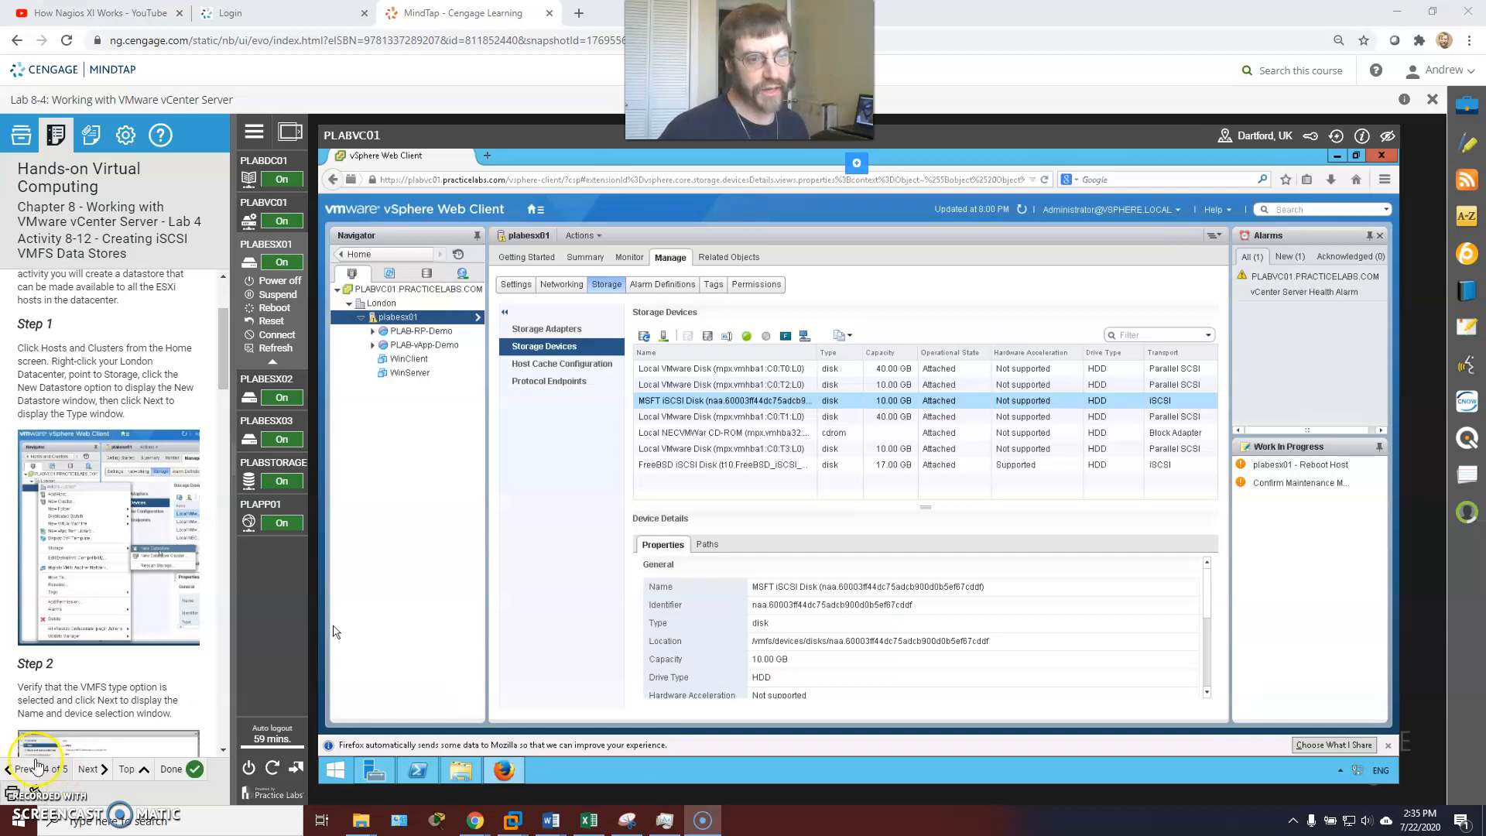
# Review the iSCSI virtual disk and its target in Server Manager, and return to the vSphere Web Client.
pyautogui.scroll(3, 155, 356)
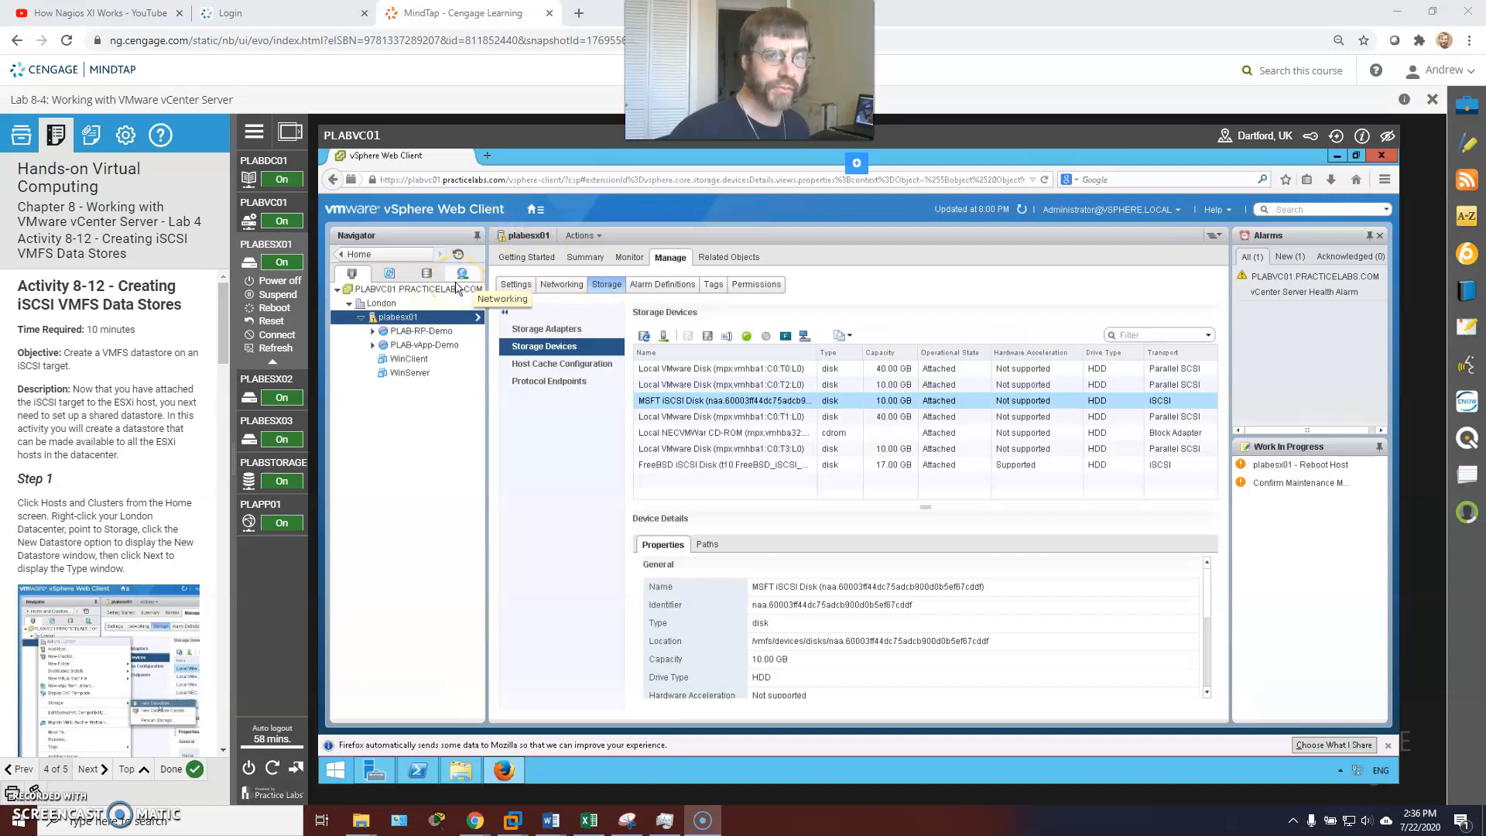
pyautogui.click(378, 767)
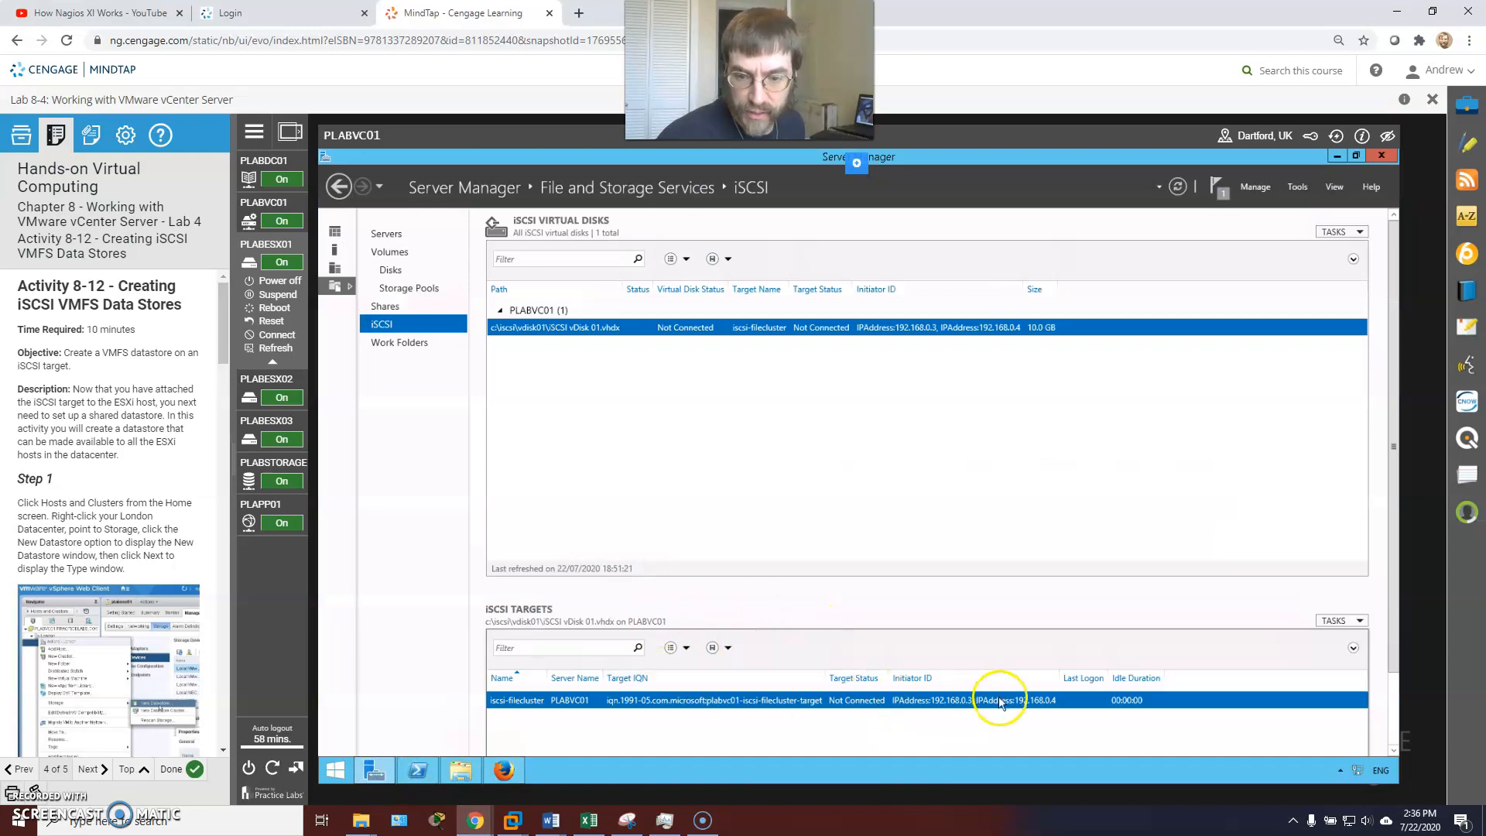
pyautogui.click(843, 549)
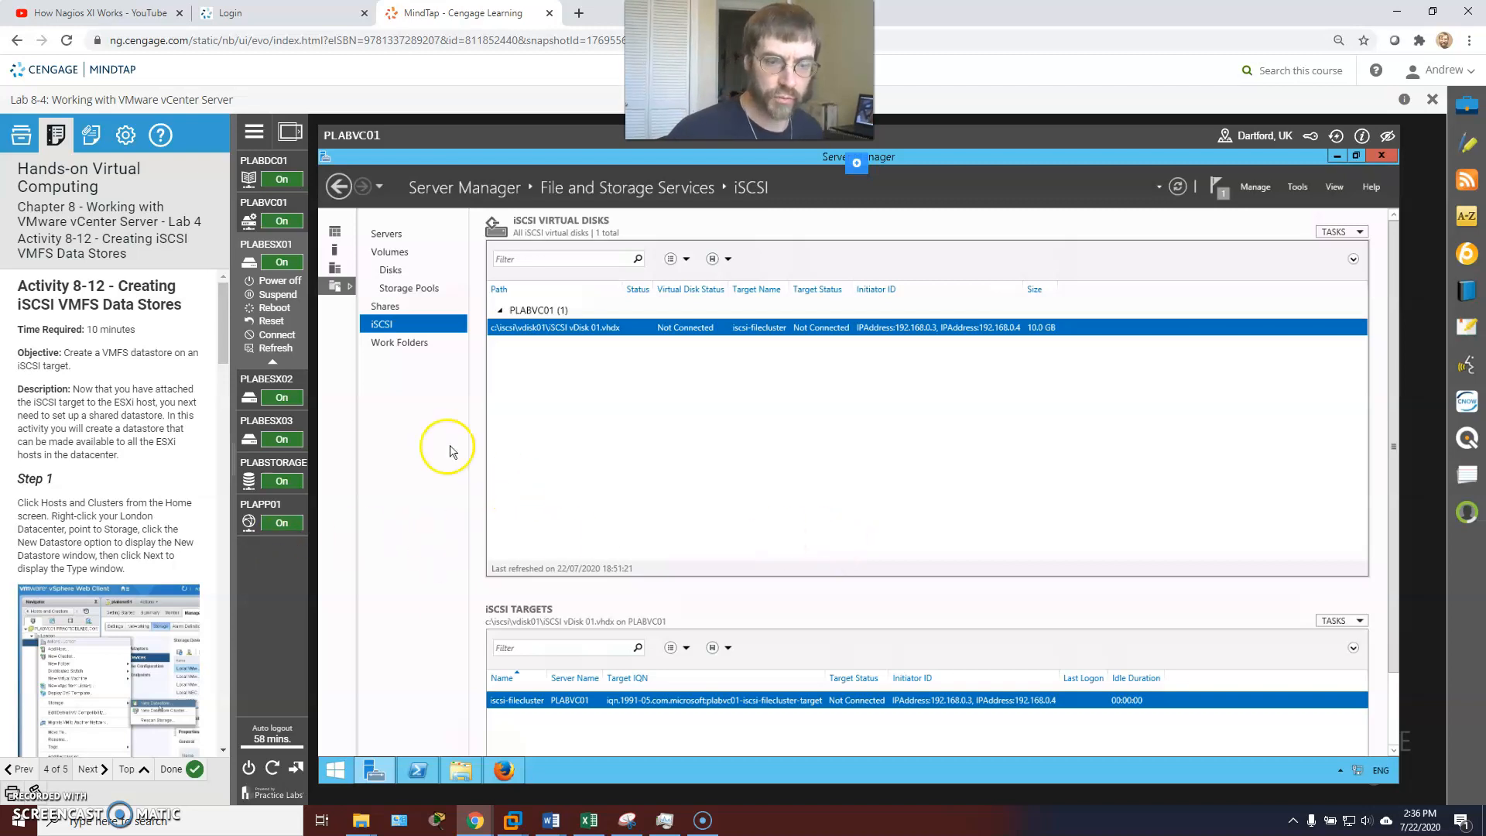
pyautogui.click(1337, 156)
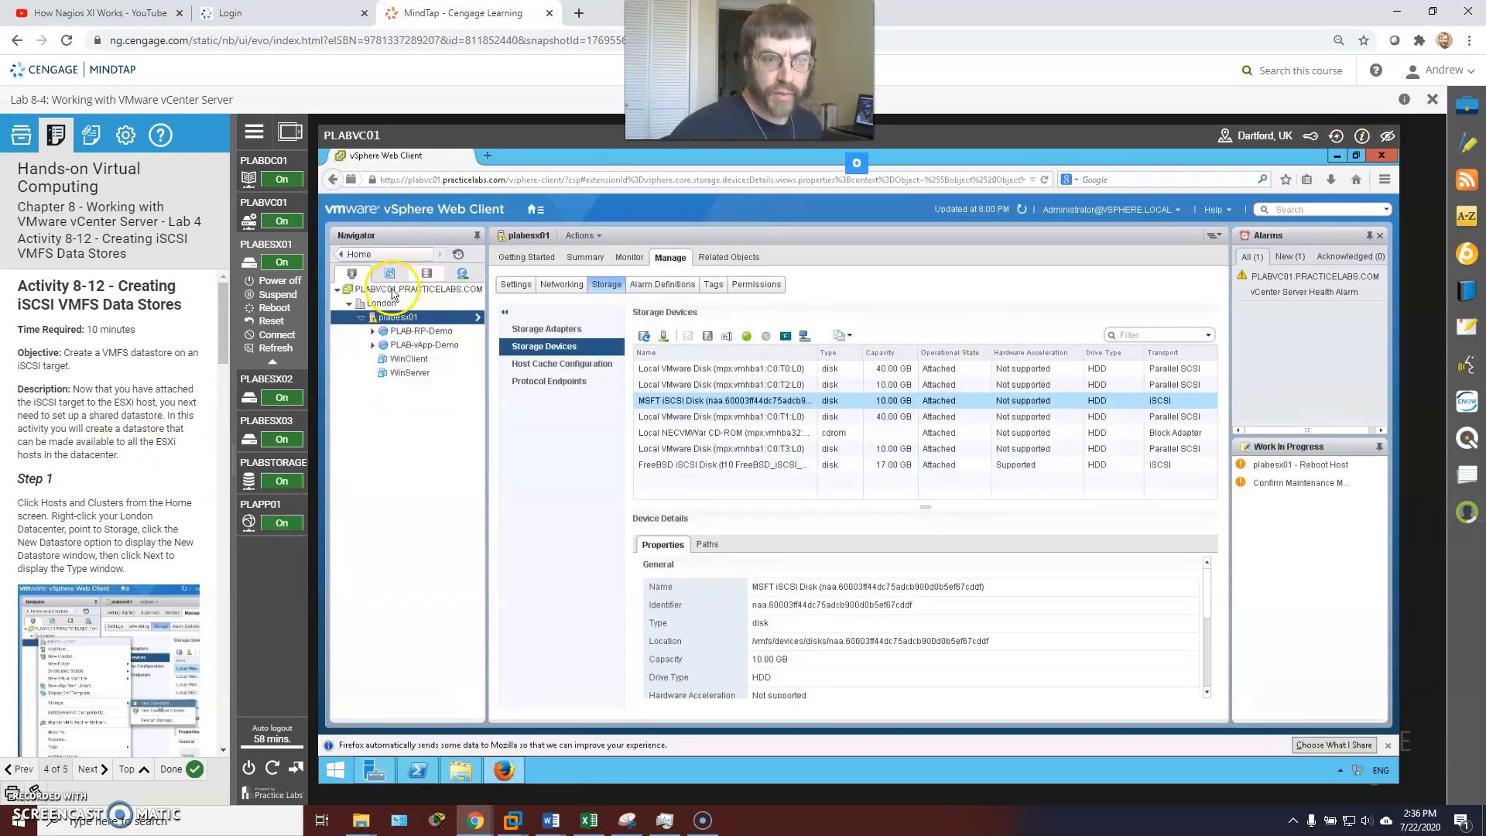
# Go to Home and open the Hosts and Clusters inventory.
pyautogui.click(379, 252)
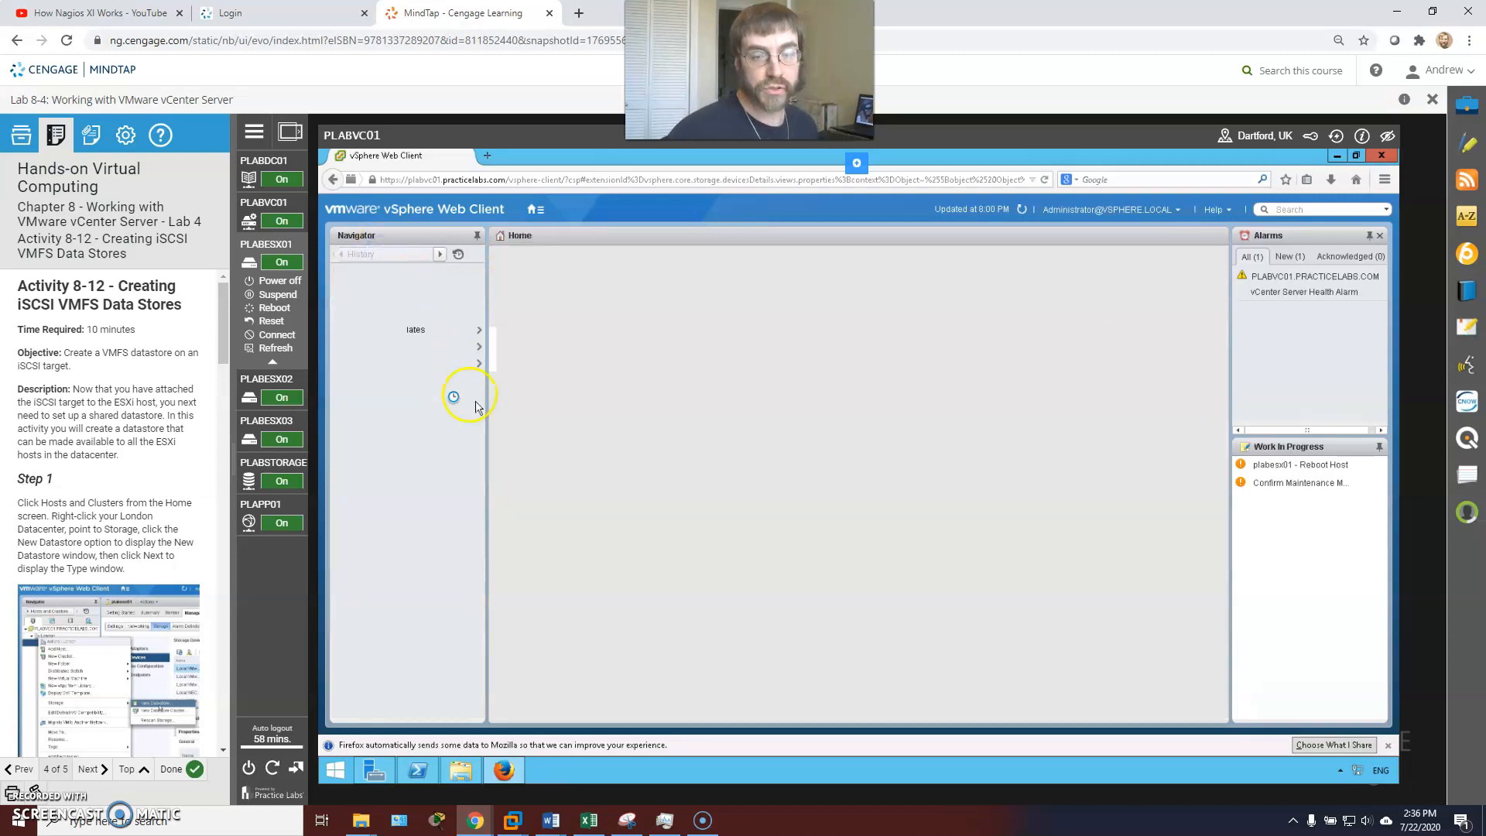
pyautogui.click(414, 309)
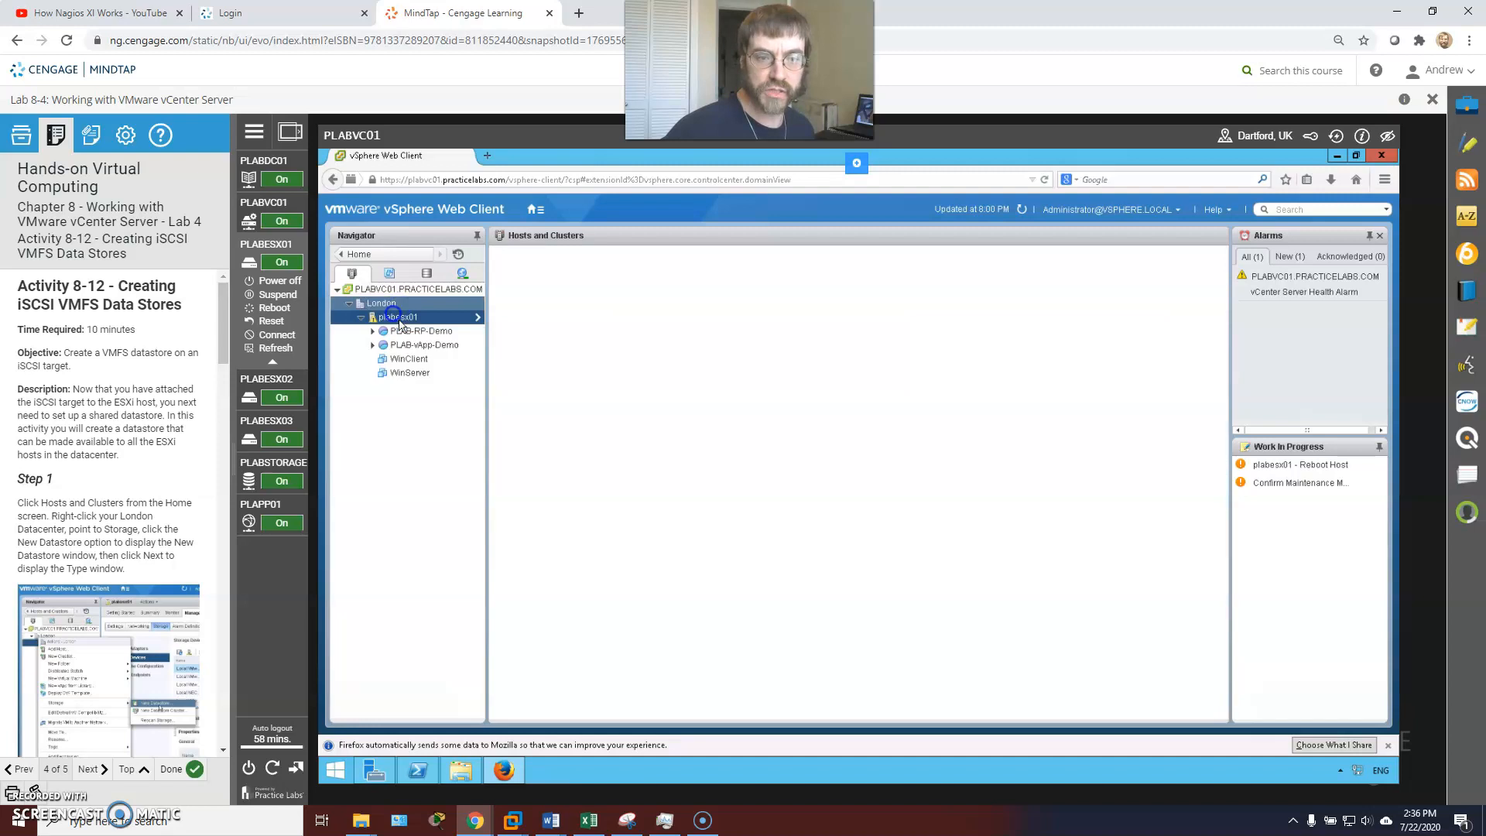
pyautogui.click(374, 249)
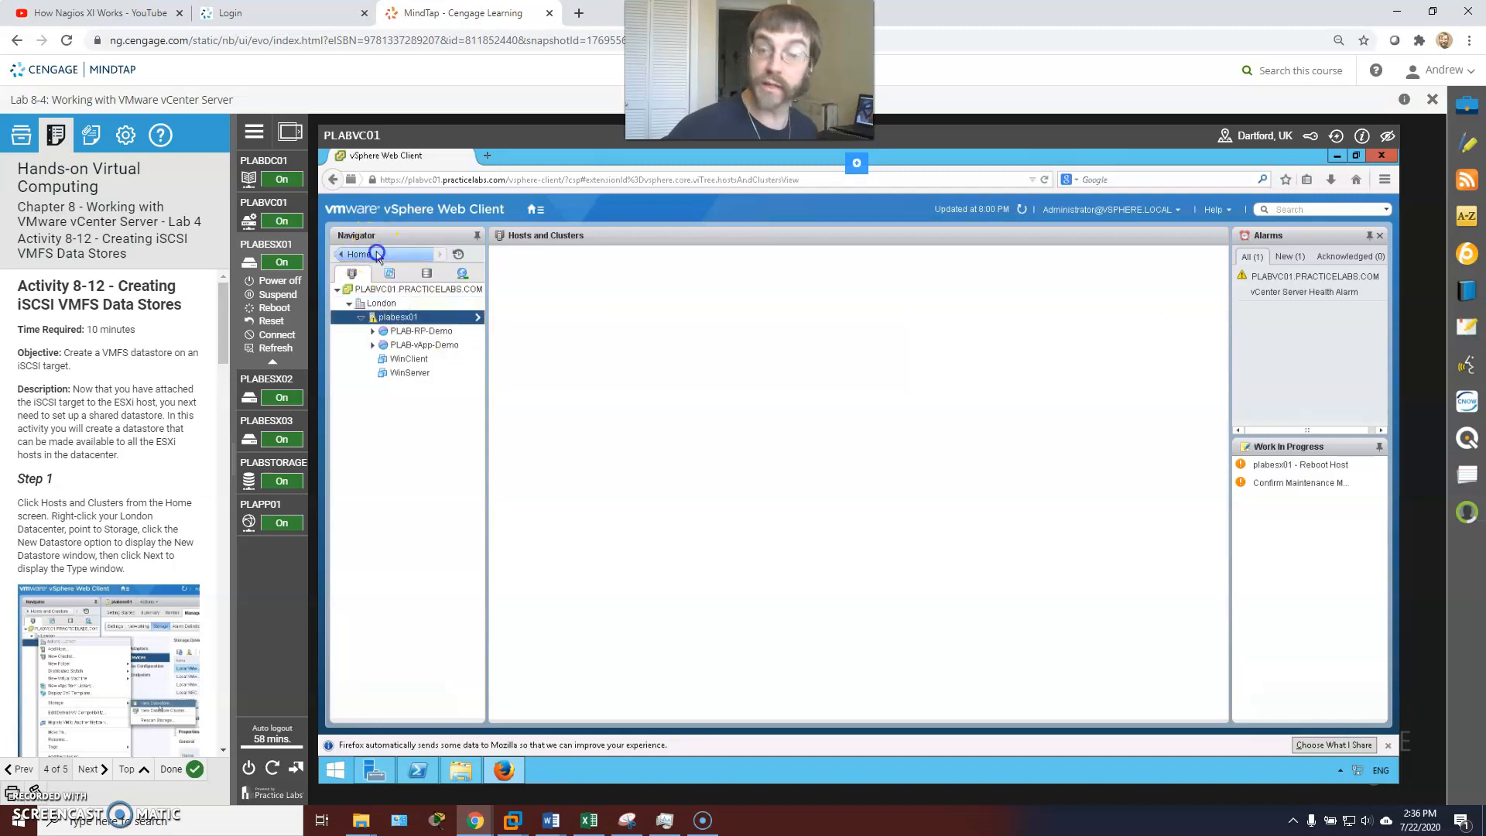
pyautogui.click(362, 316)
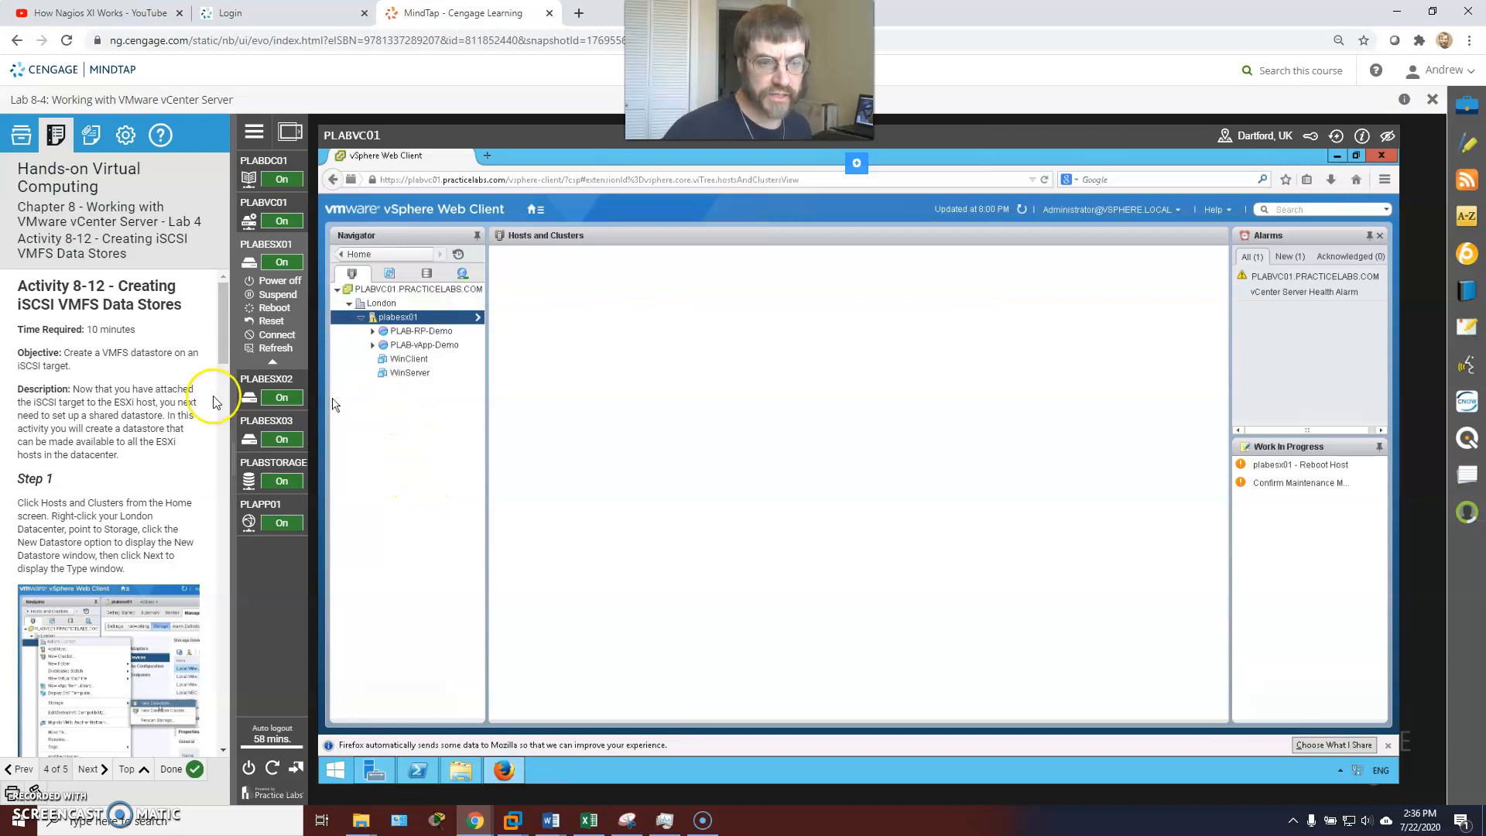
# Start creating a new datastore on the plabesx01 host under the London datacenter.
pyautogui.scroll(-1, 99, 431)
pyautogui.rightClick(416, 305)
pyautogui.click(402, 312)
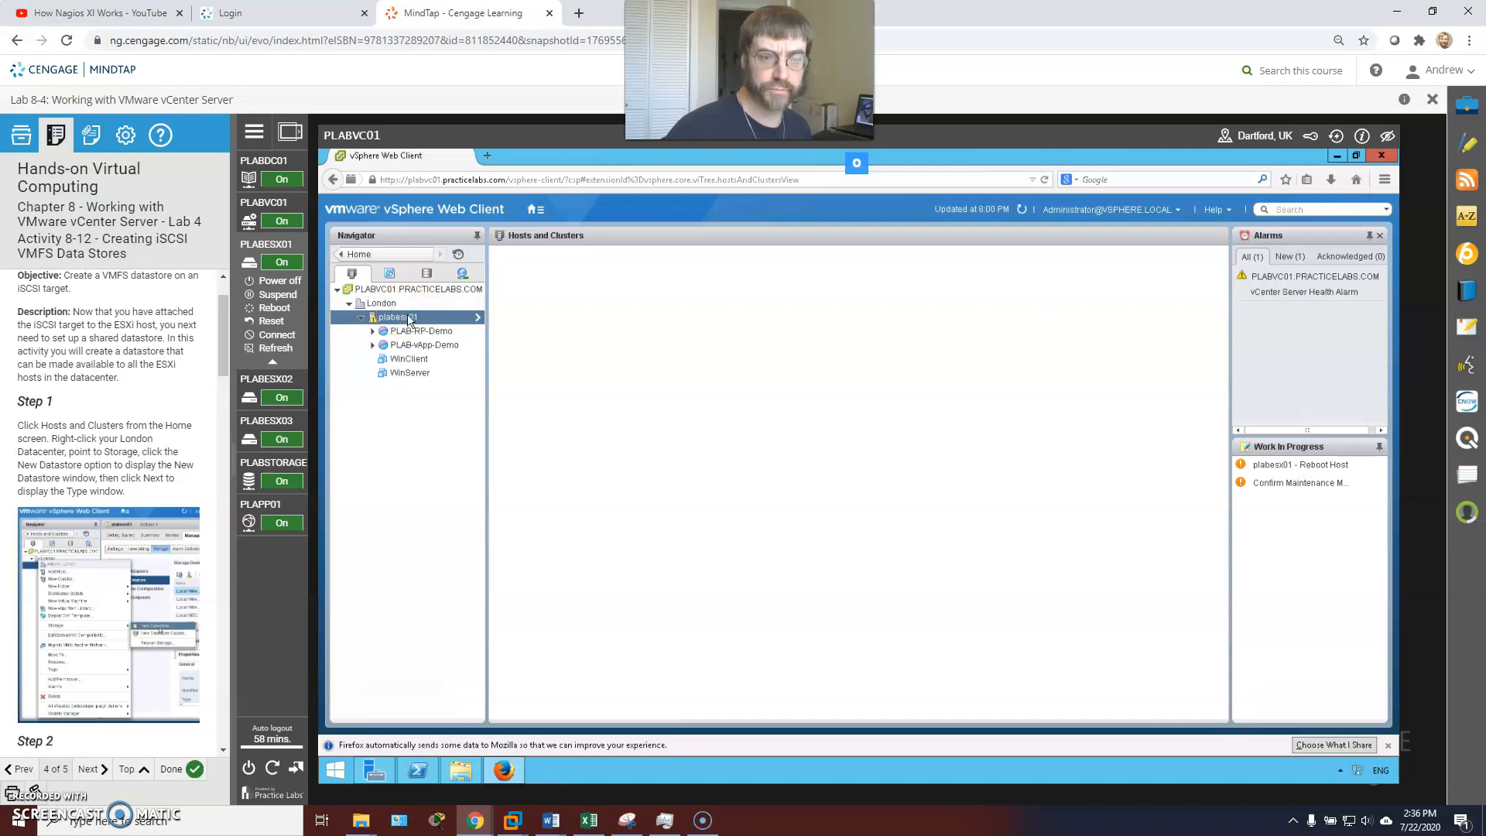
pyautogui.rightClick(410, 320)
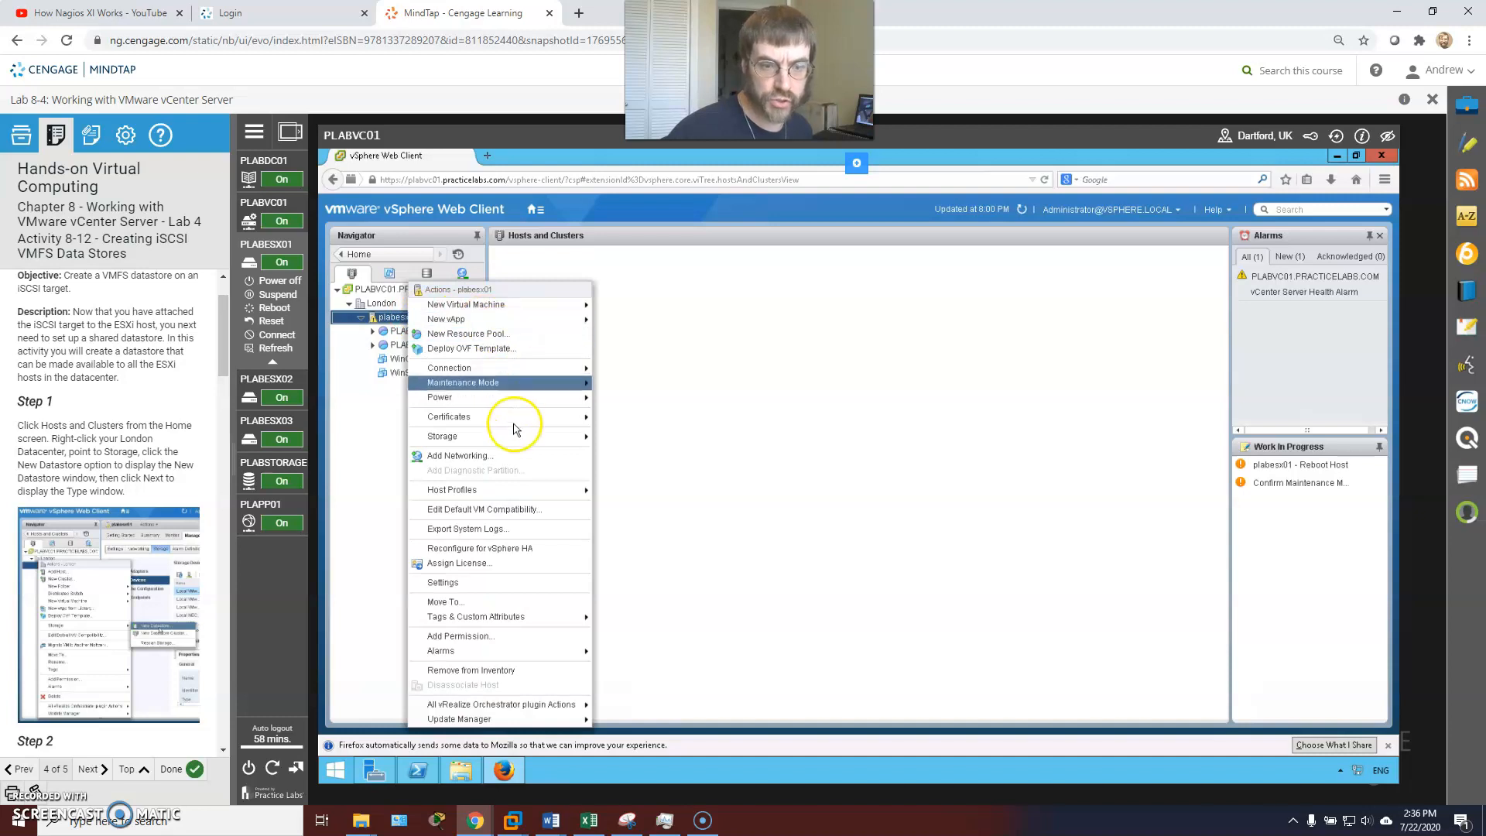
pyautogui.moveTo(513, 436)
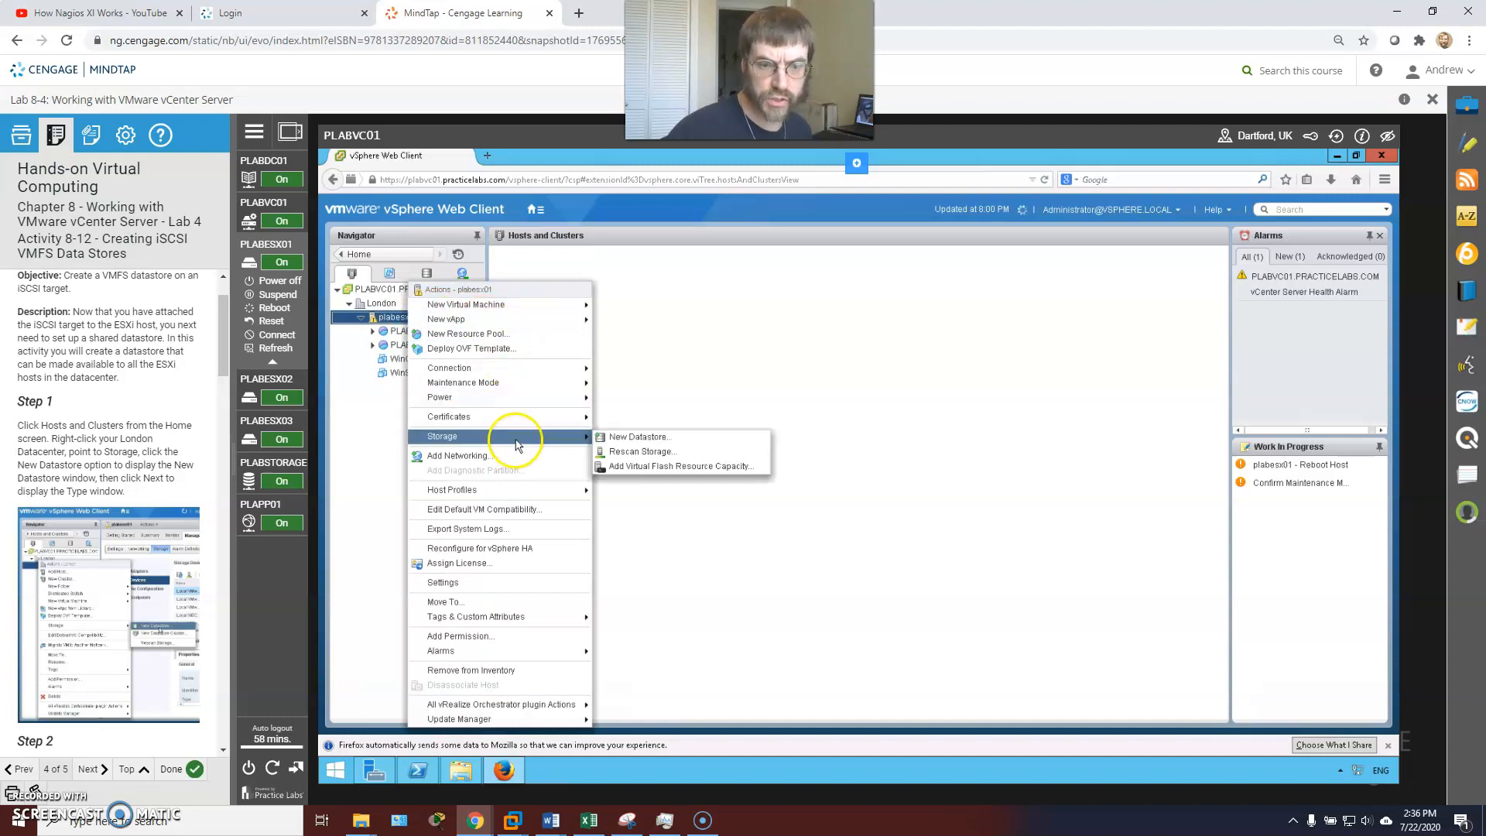
pyautogui.click(660, 438)
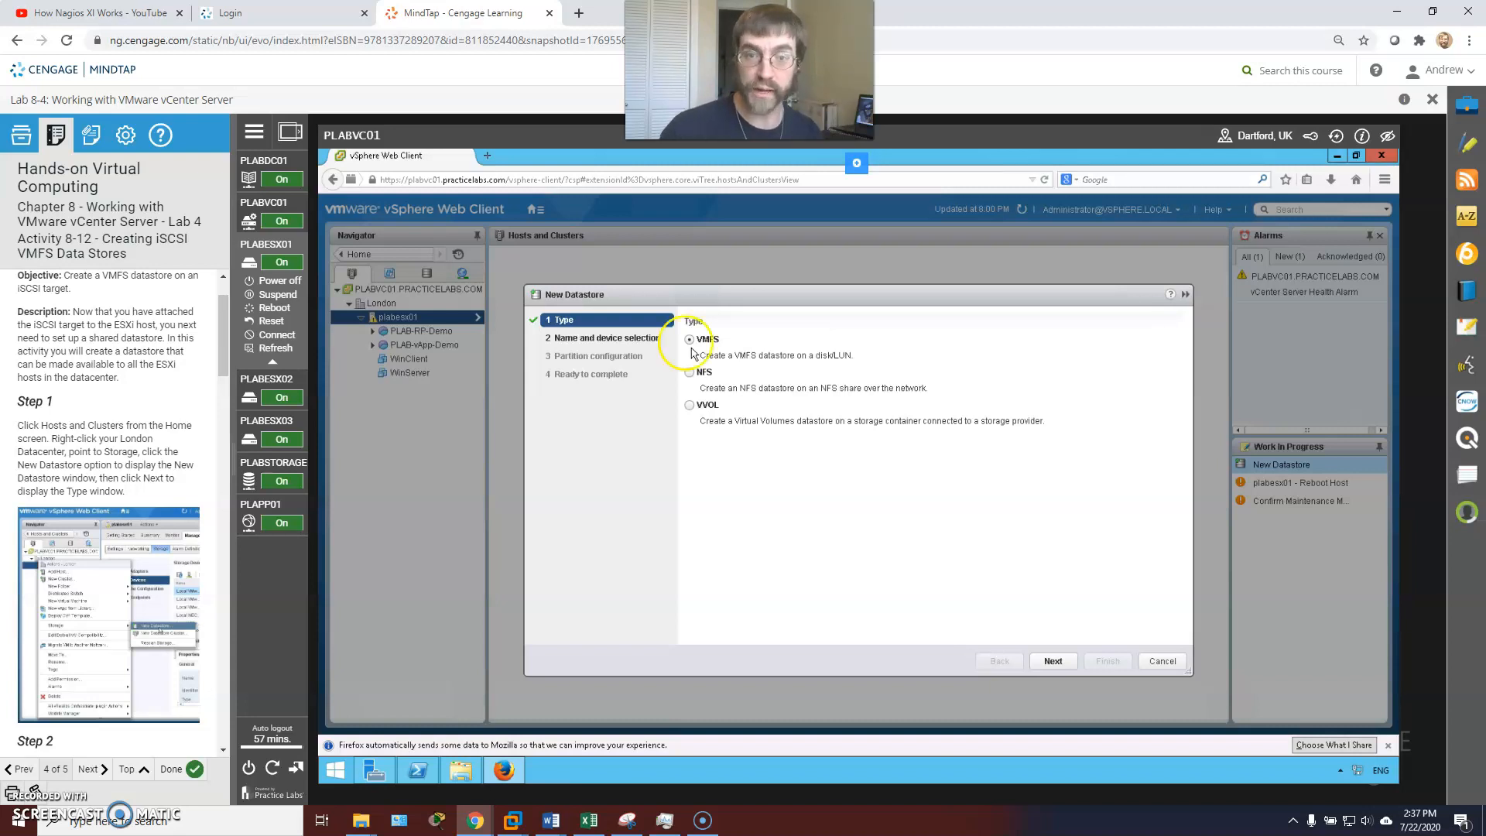
# Keep VMFS as the datastore type and continue to name and device selection.
pyautogui.scroll(-1, 156, 426)
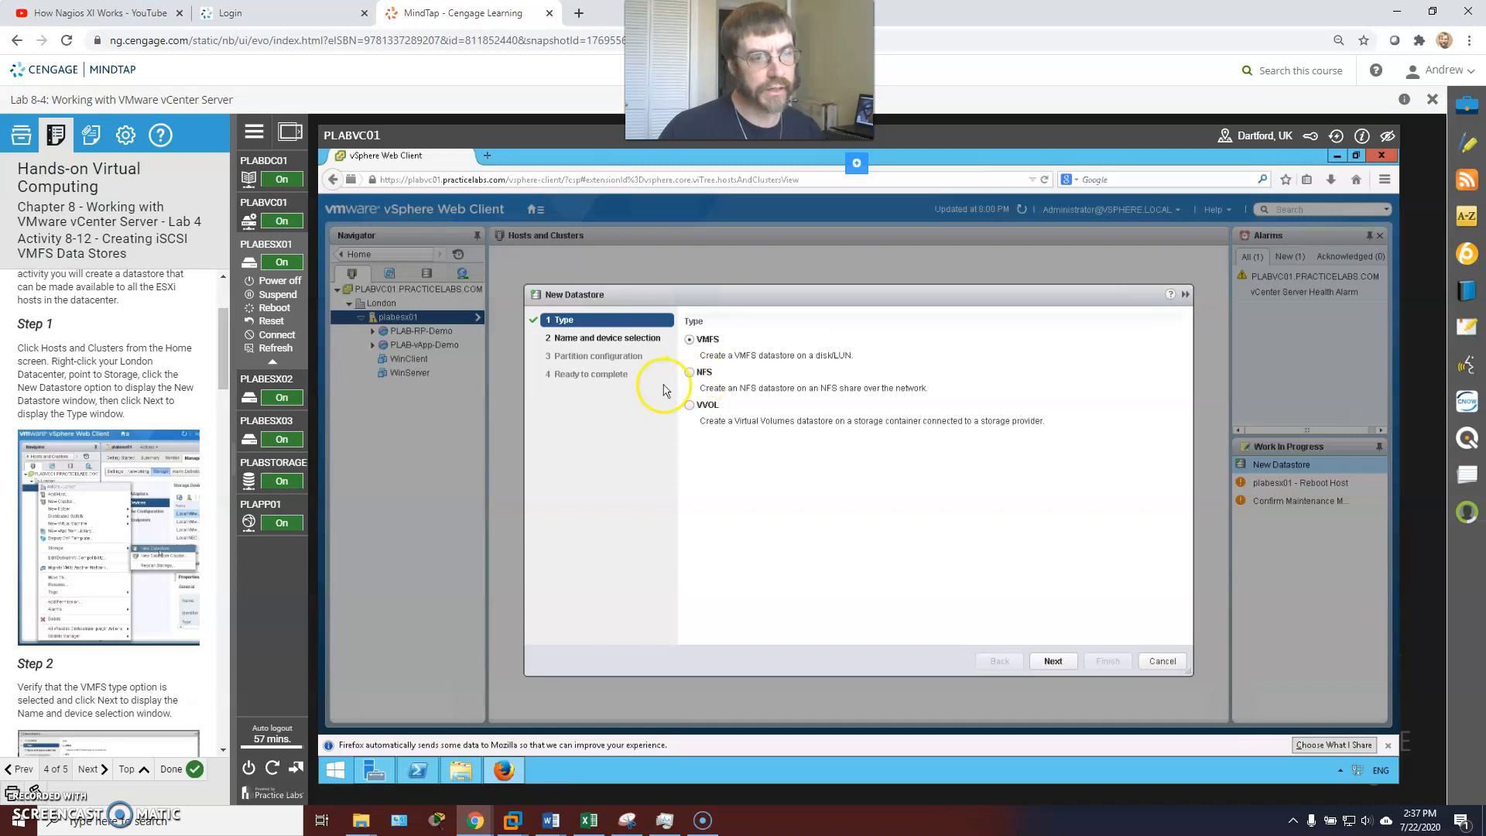
pyautogui.click(249, 480)
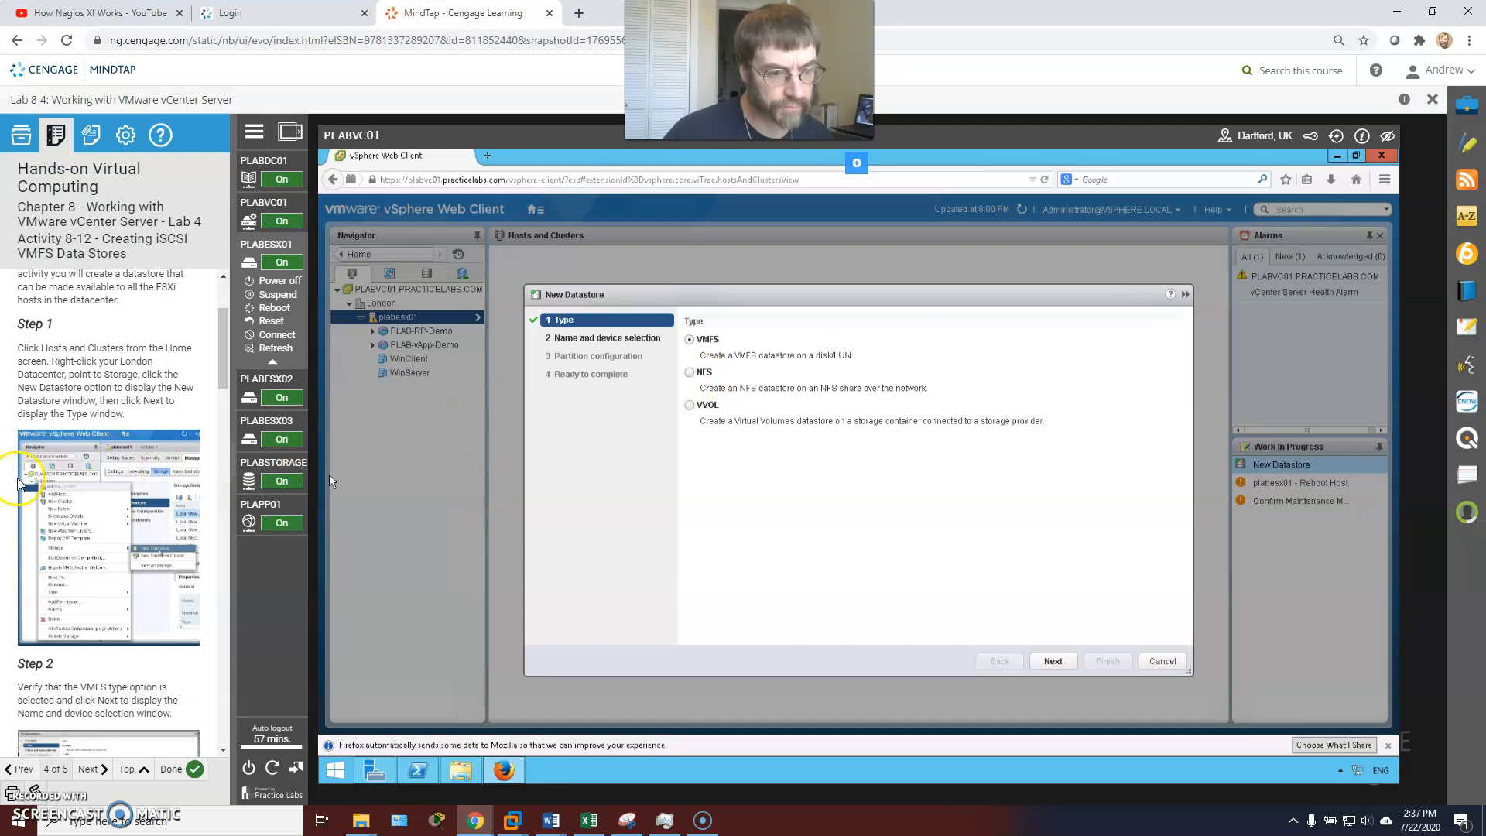
pyautogui.scroll(-5, 90, 474)
pyautogui.click(646, 573)
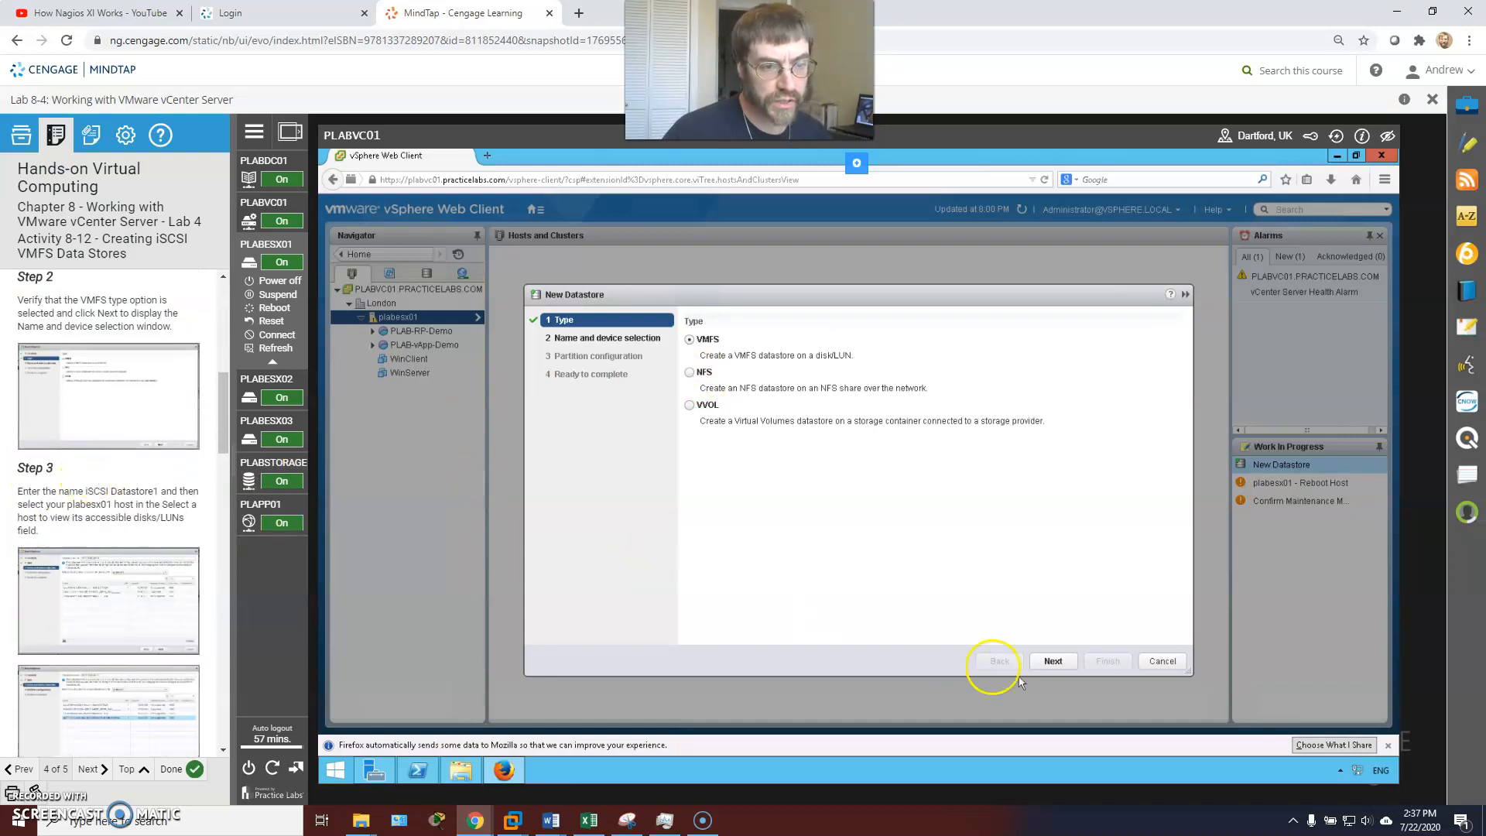
pyautogui.click(1054, 660)
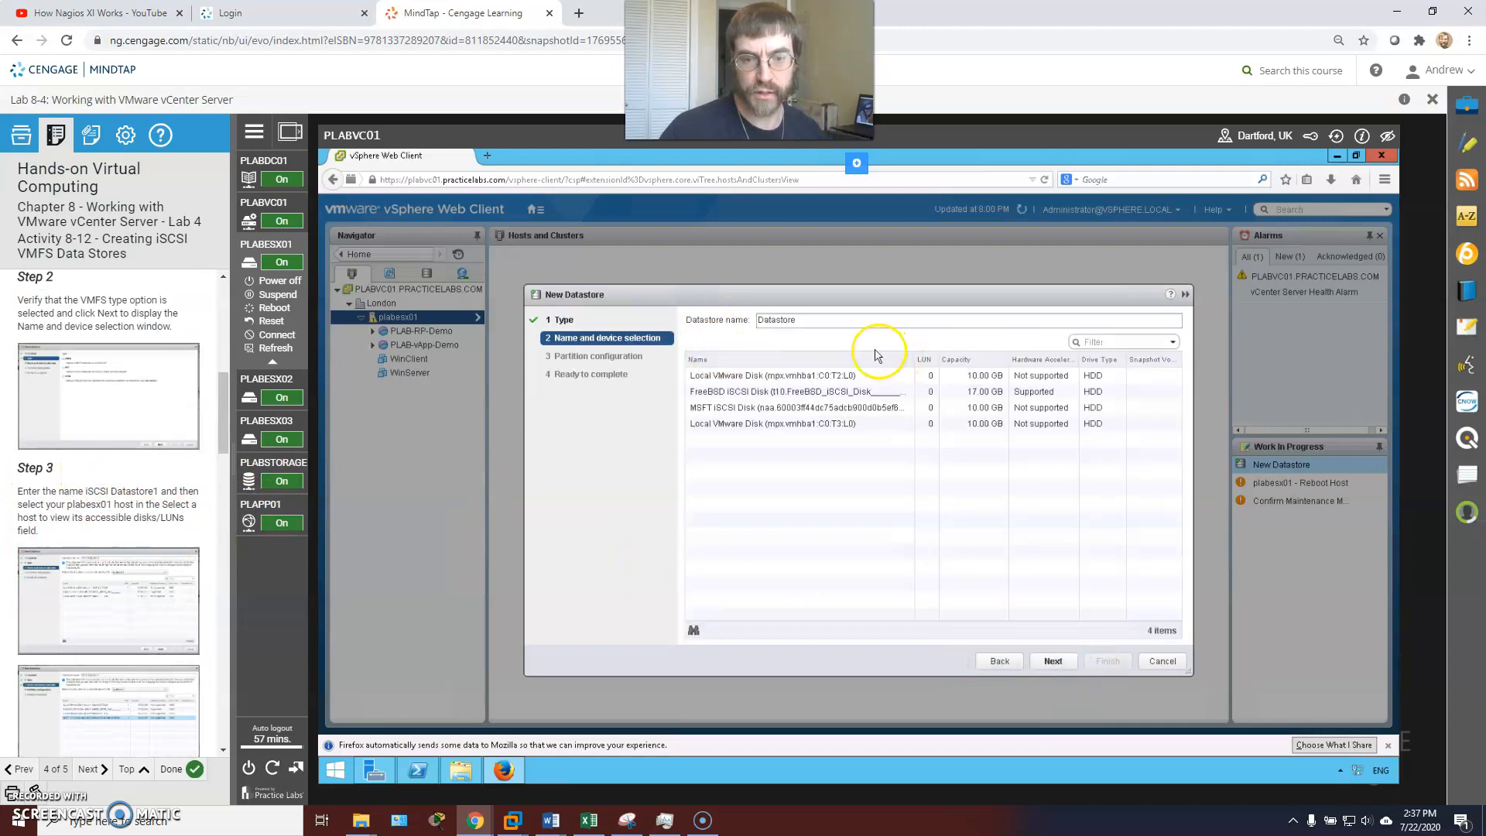
# Name the datastore iSCSI Datastore1.
pyautogui.click(756, 321)
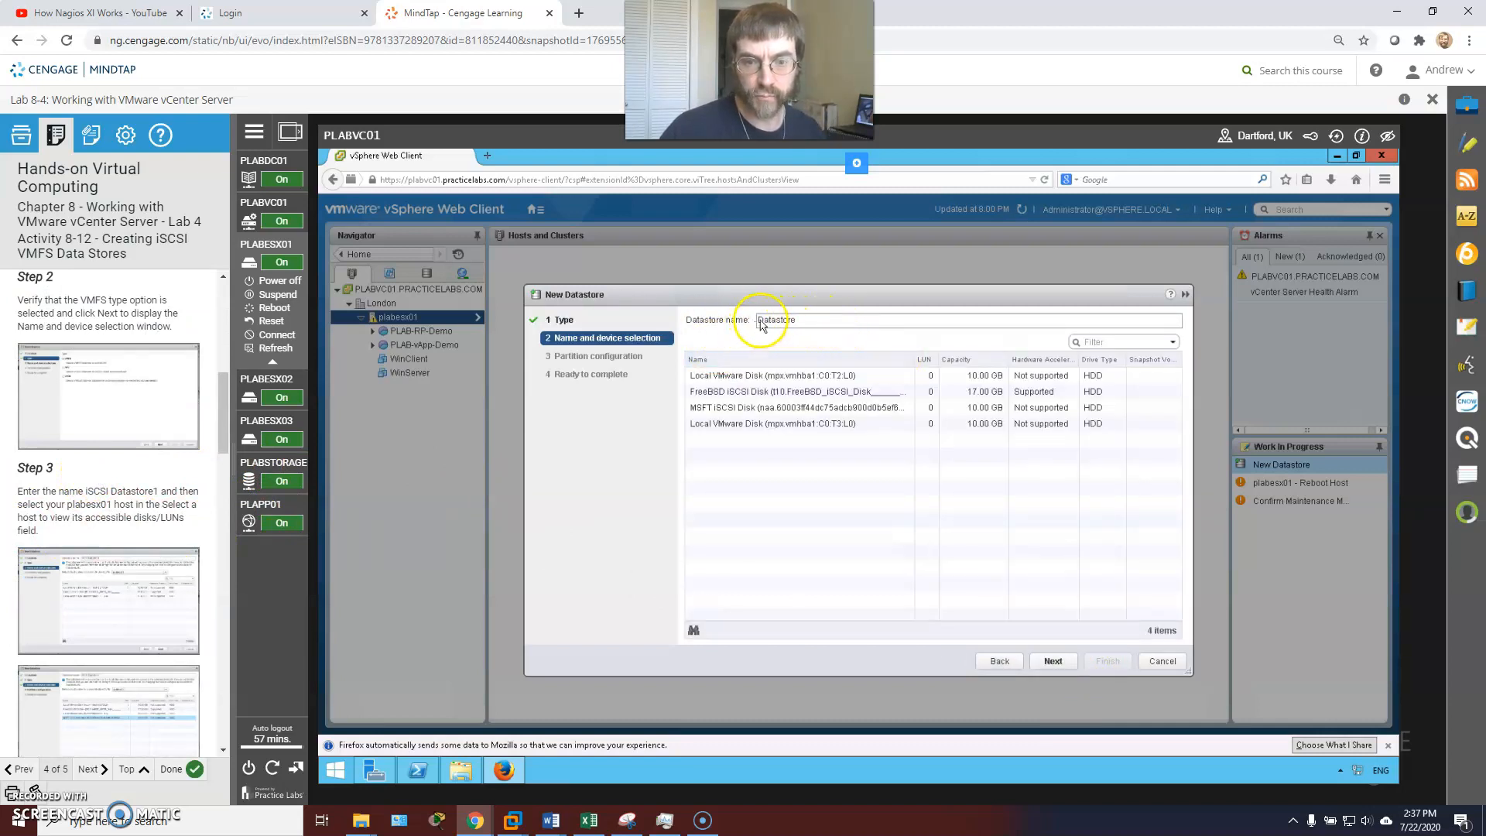
pyautogui.write('iS')
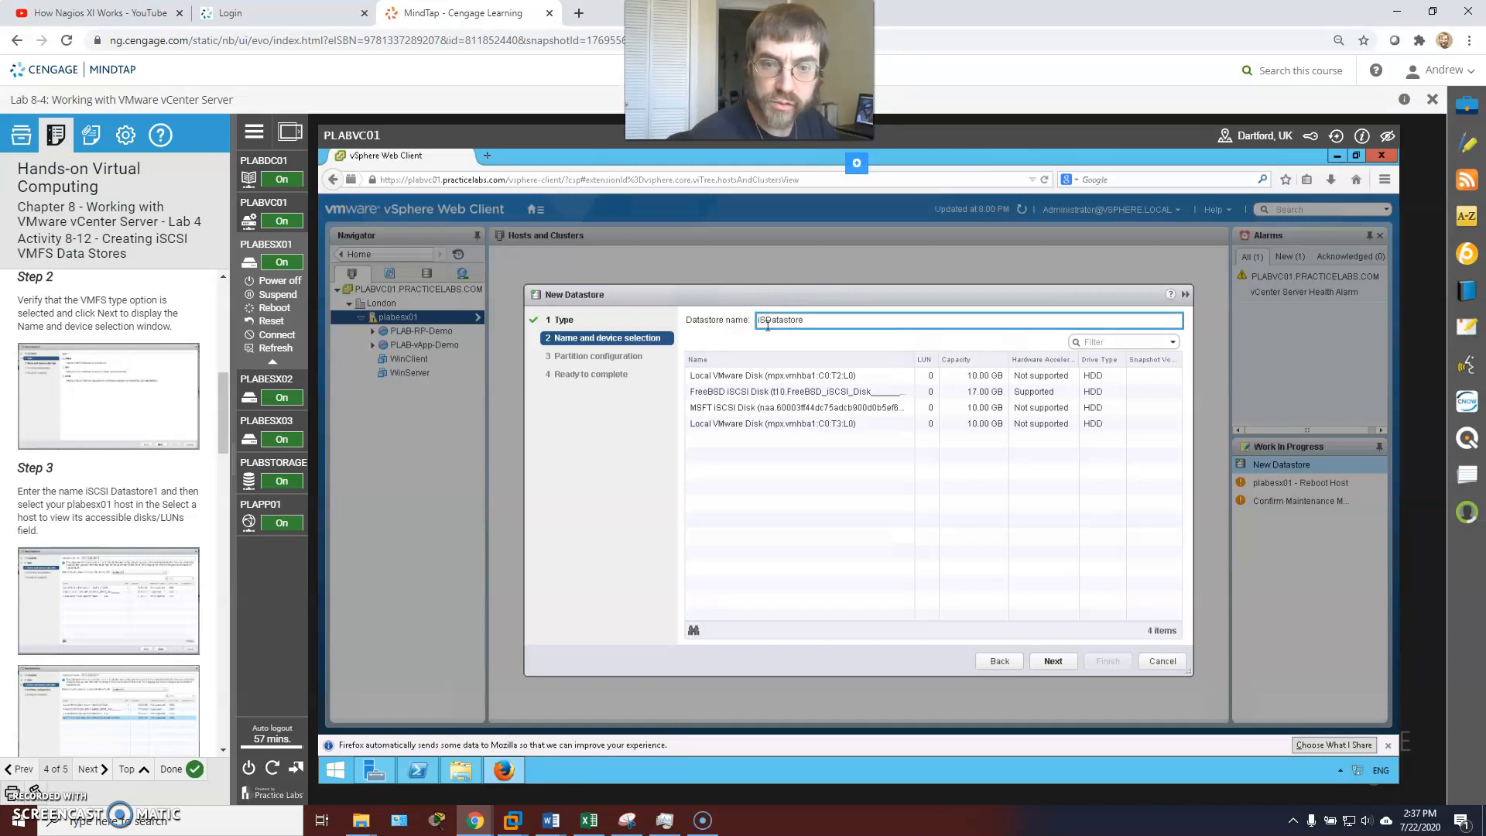
pyautogui.write('CSI')
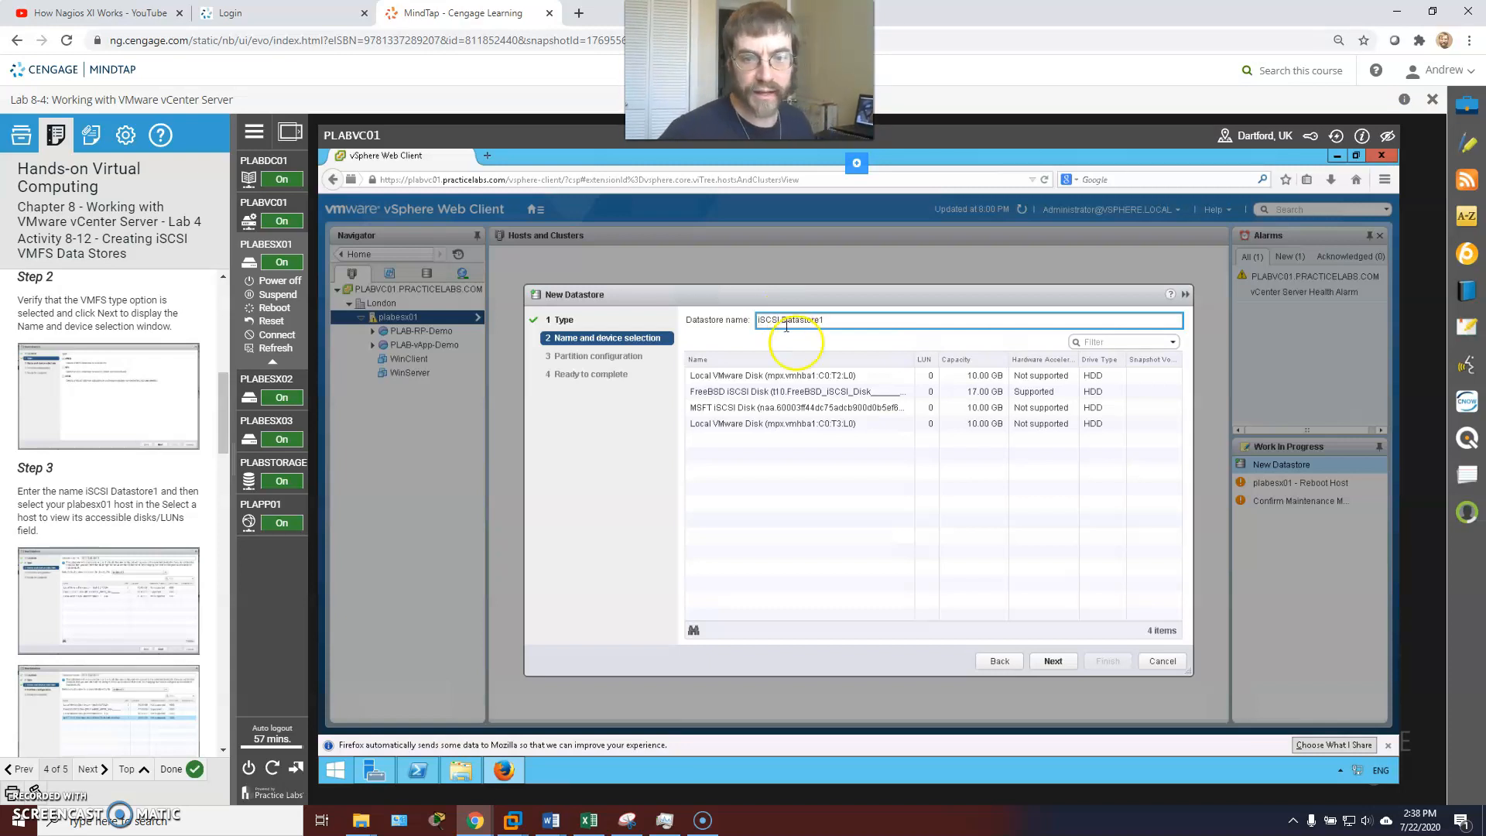
# Select the MSFT iSCSI Disk as the datastore's device and continue to partition configuration.
pyautogui.click(728, 393)
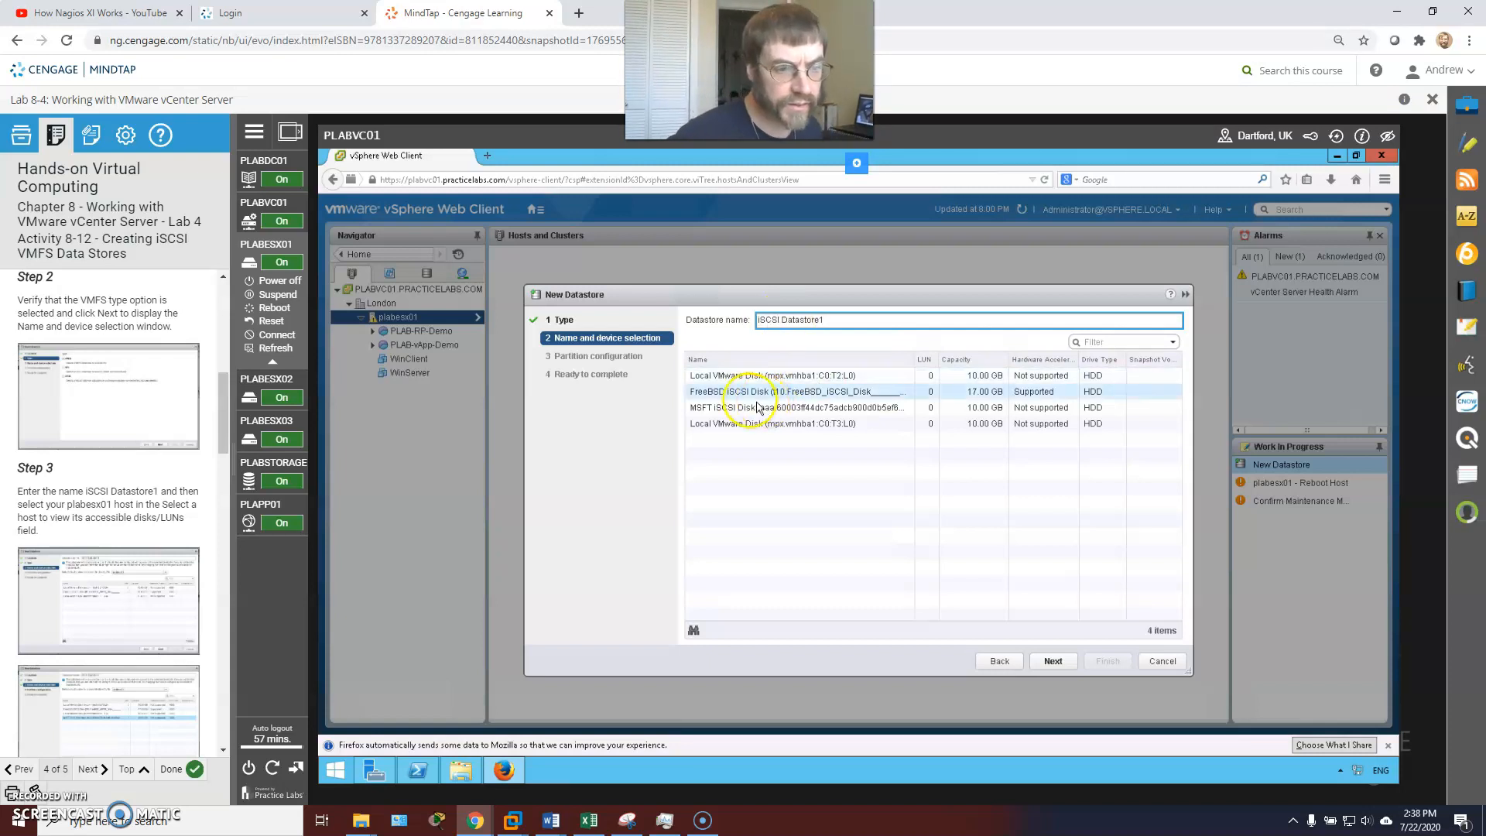
pyautogui.click(709, 392)
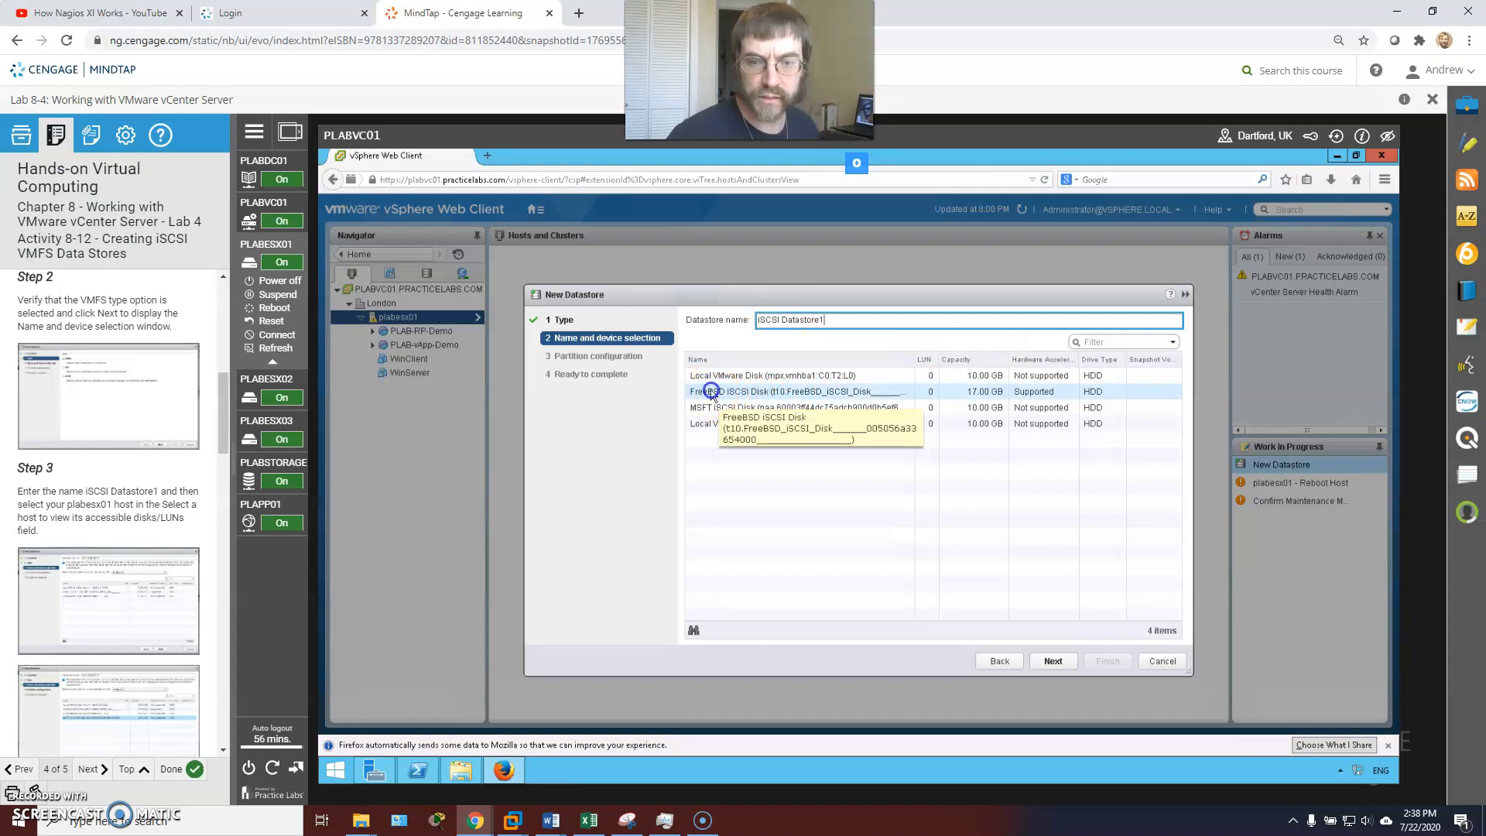
pyautogui.click(708, 405)
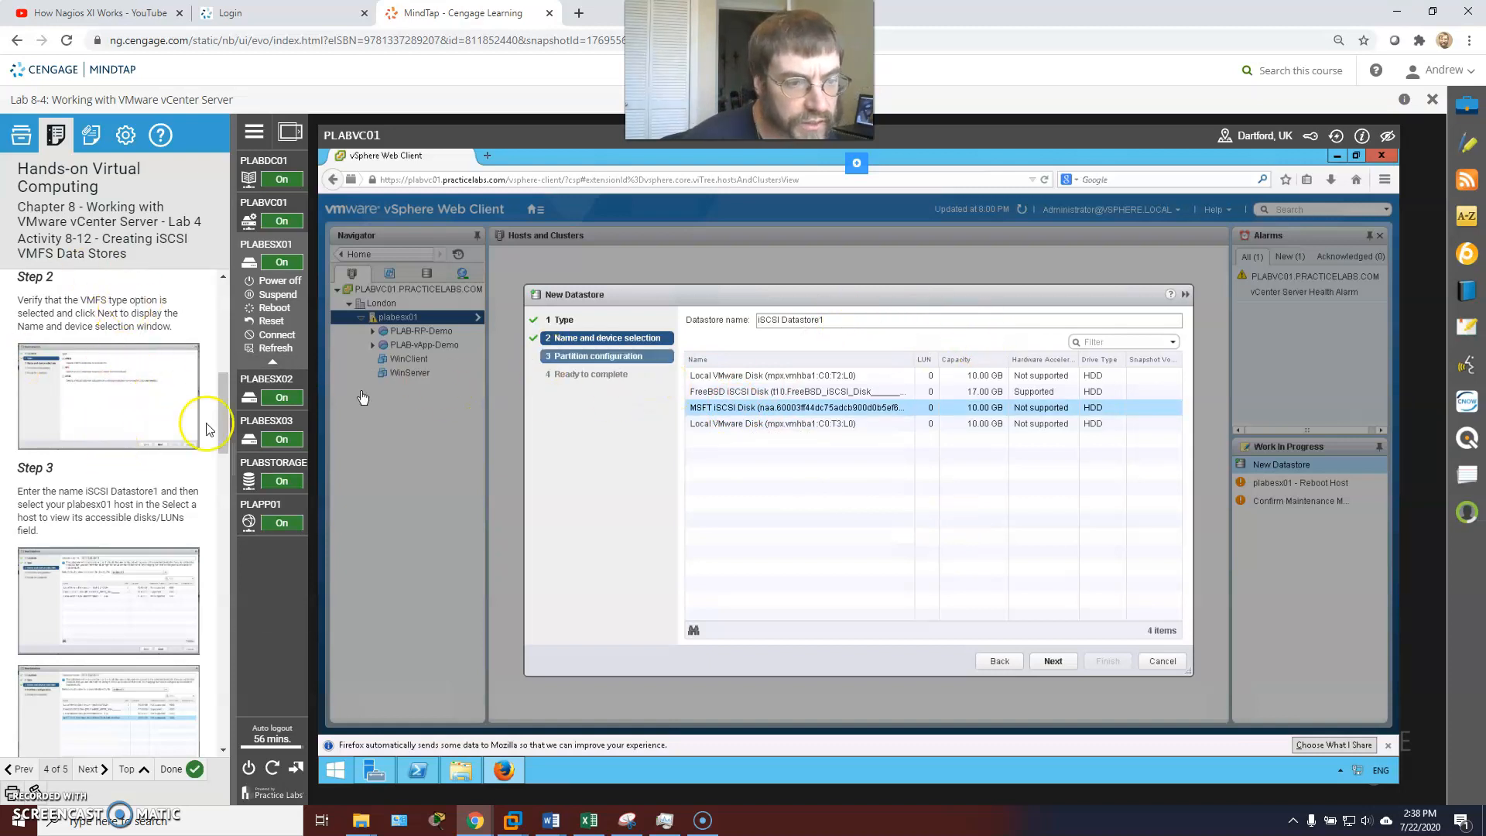
pyautogui.scroll(-1, 137, 495)
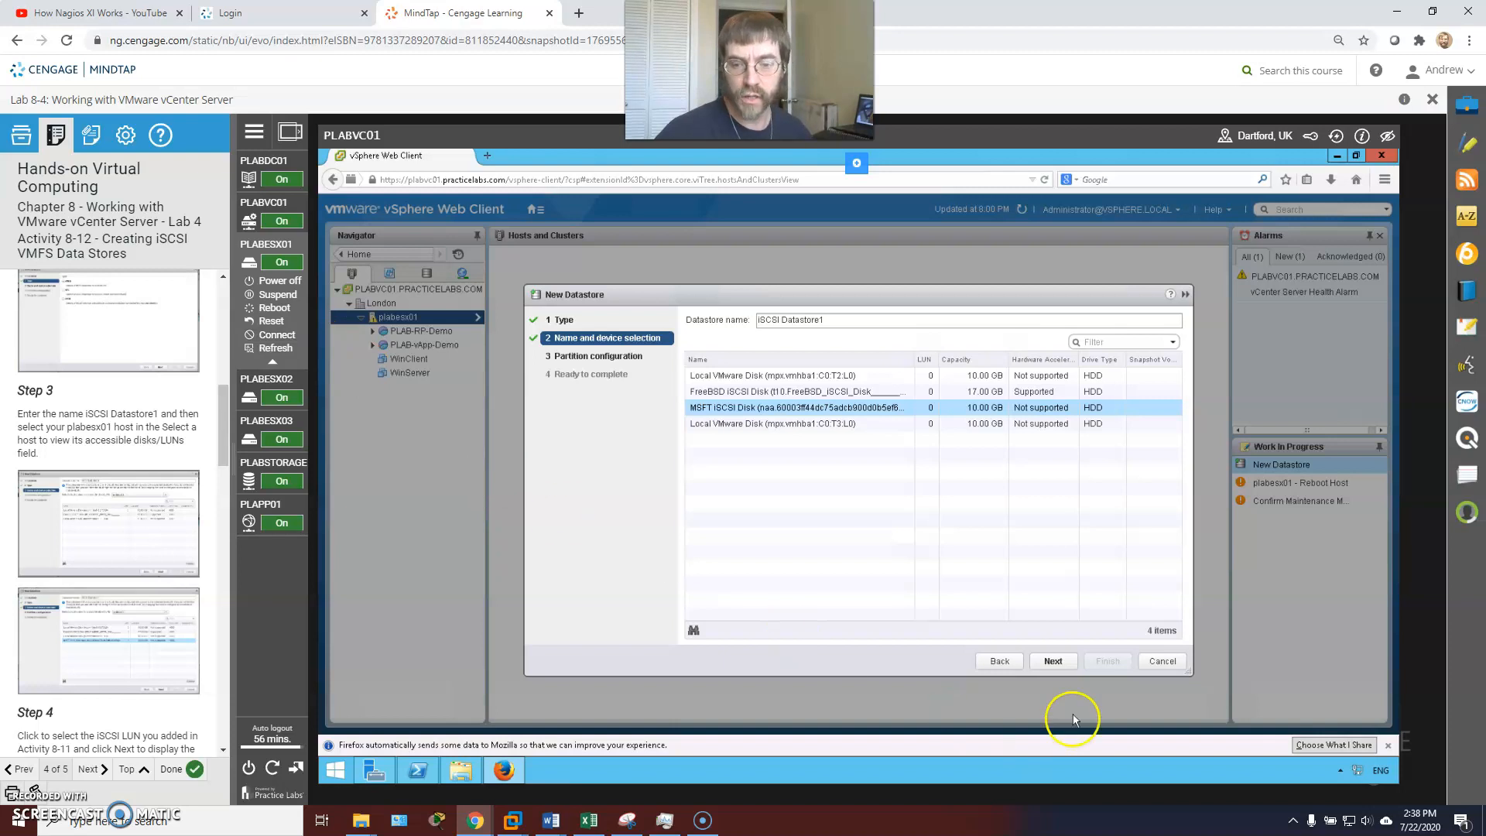
pyautogui.click(1049, 661)
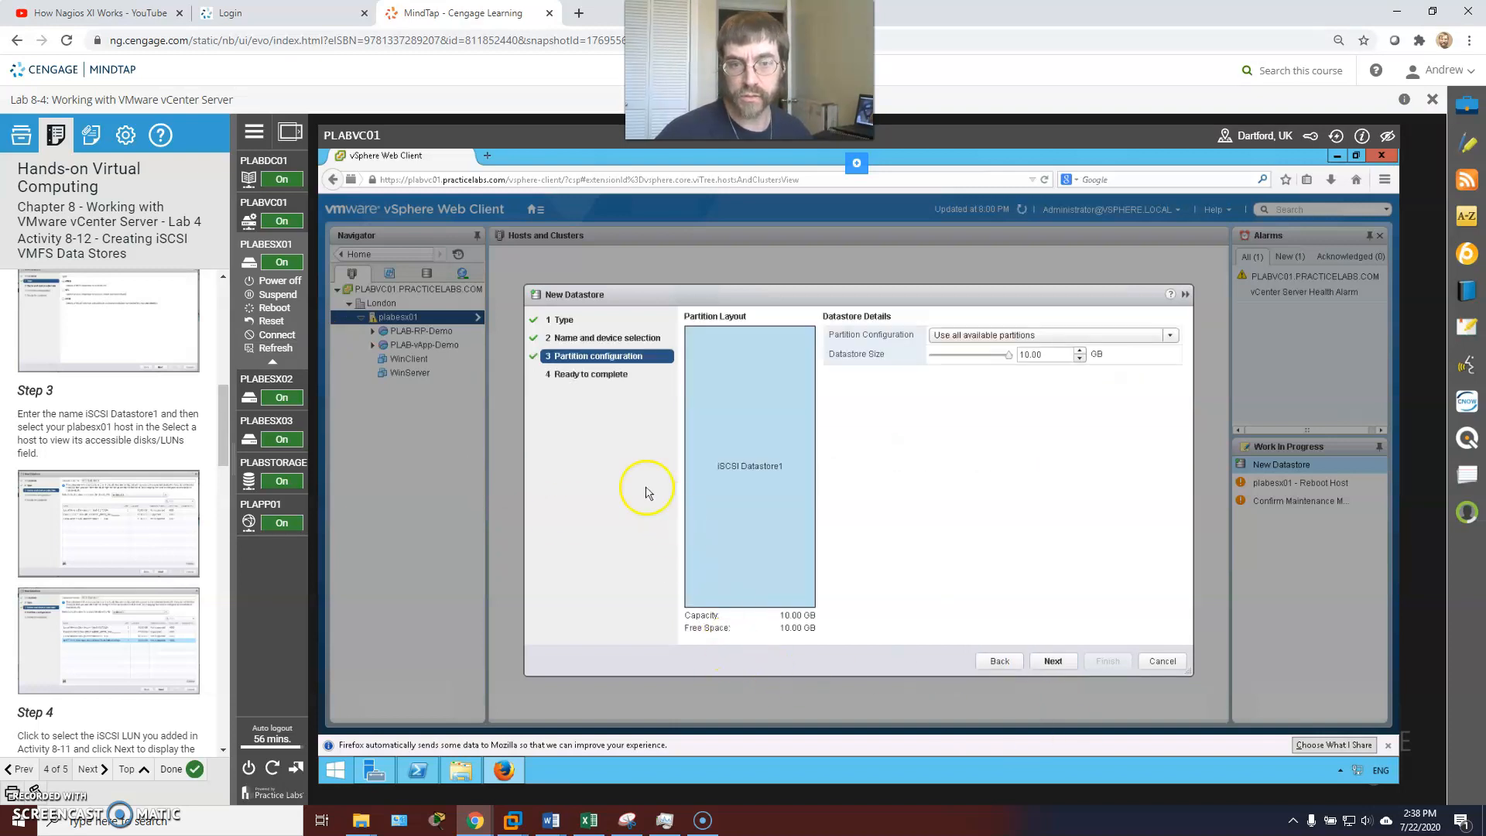
# Set the datastore size to 8 GB, keeping the partition configuration on Use all available partitions.
pyautogui.scroll(-2, 102, 466)
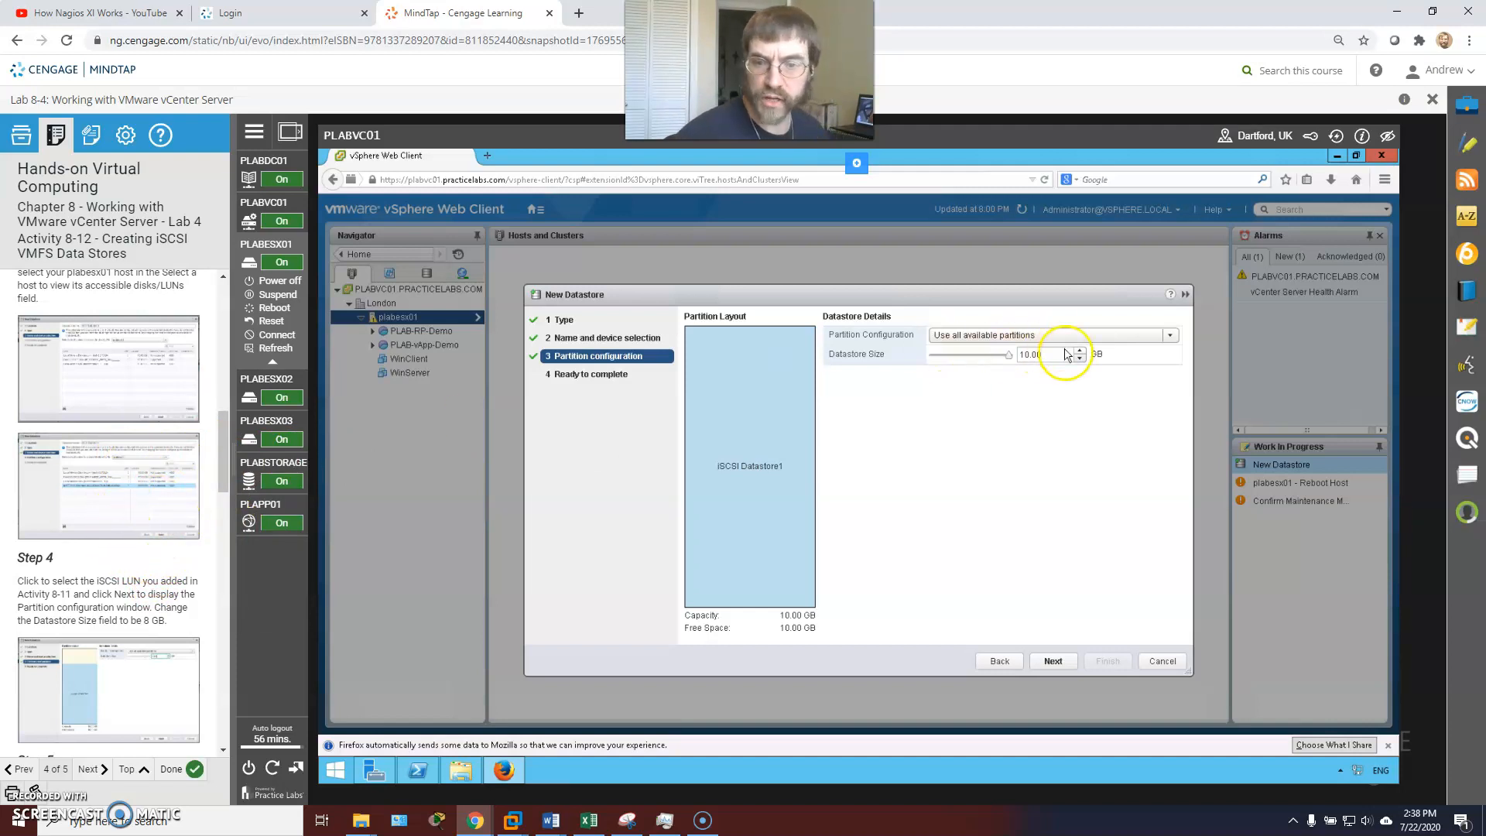
pyautogui.moveTo(1050, 355); pyautogui.dragTo(969, 356)
pyautogui.write('8')
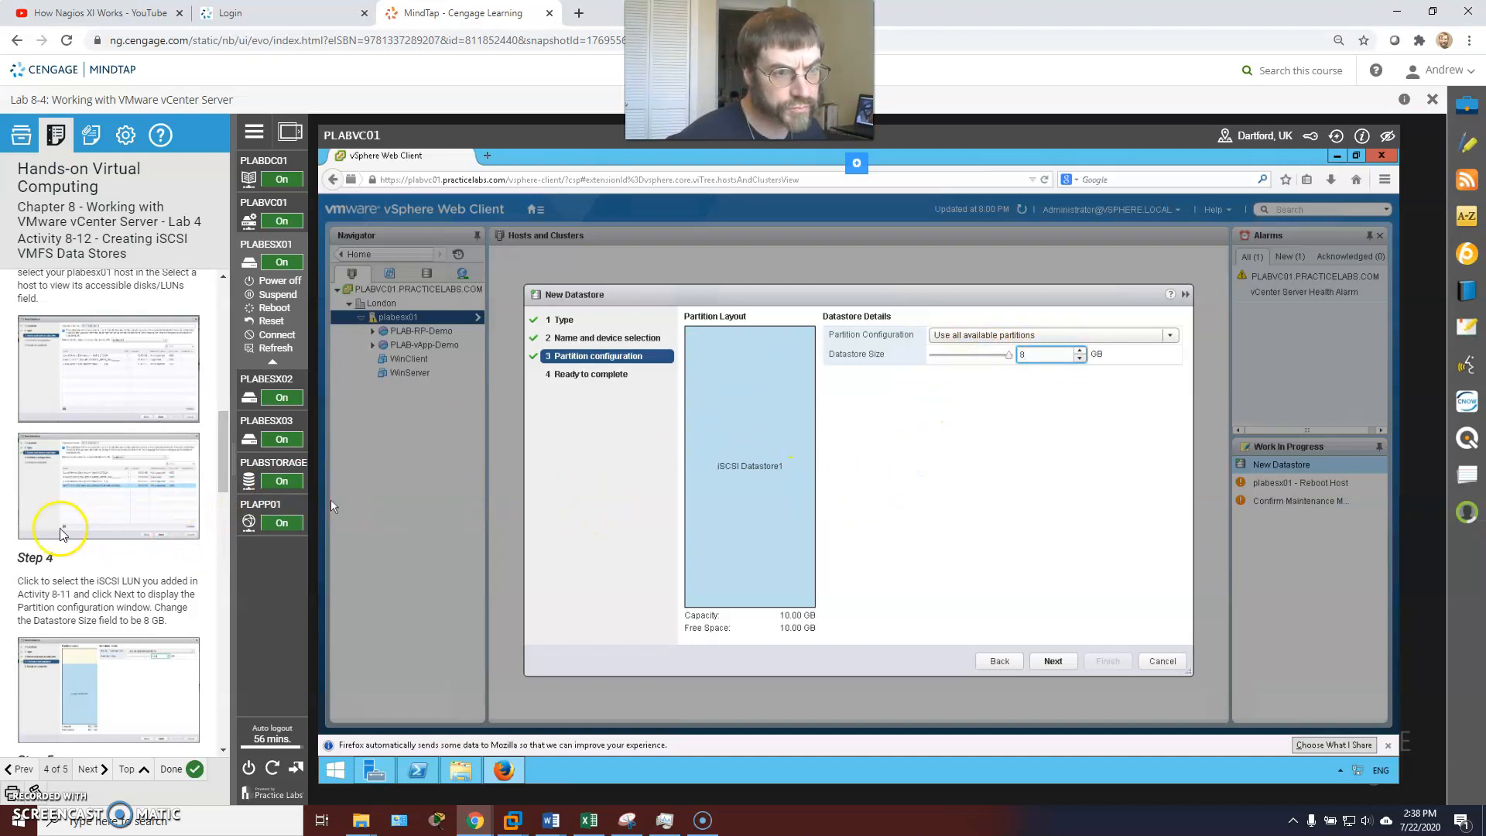
pyautogui.scroll(-2, 123, 564)
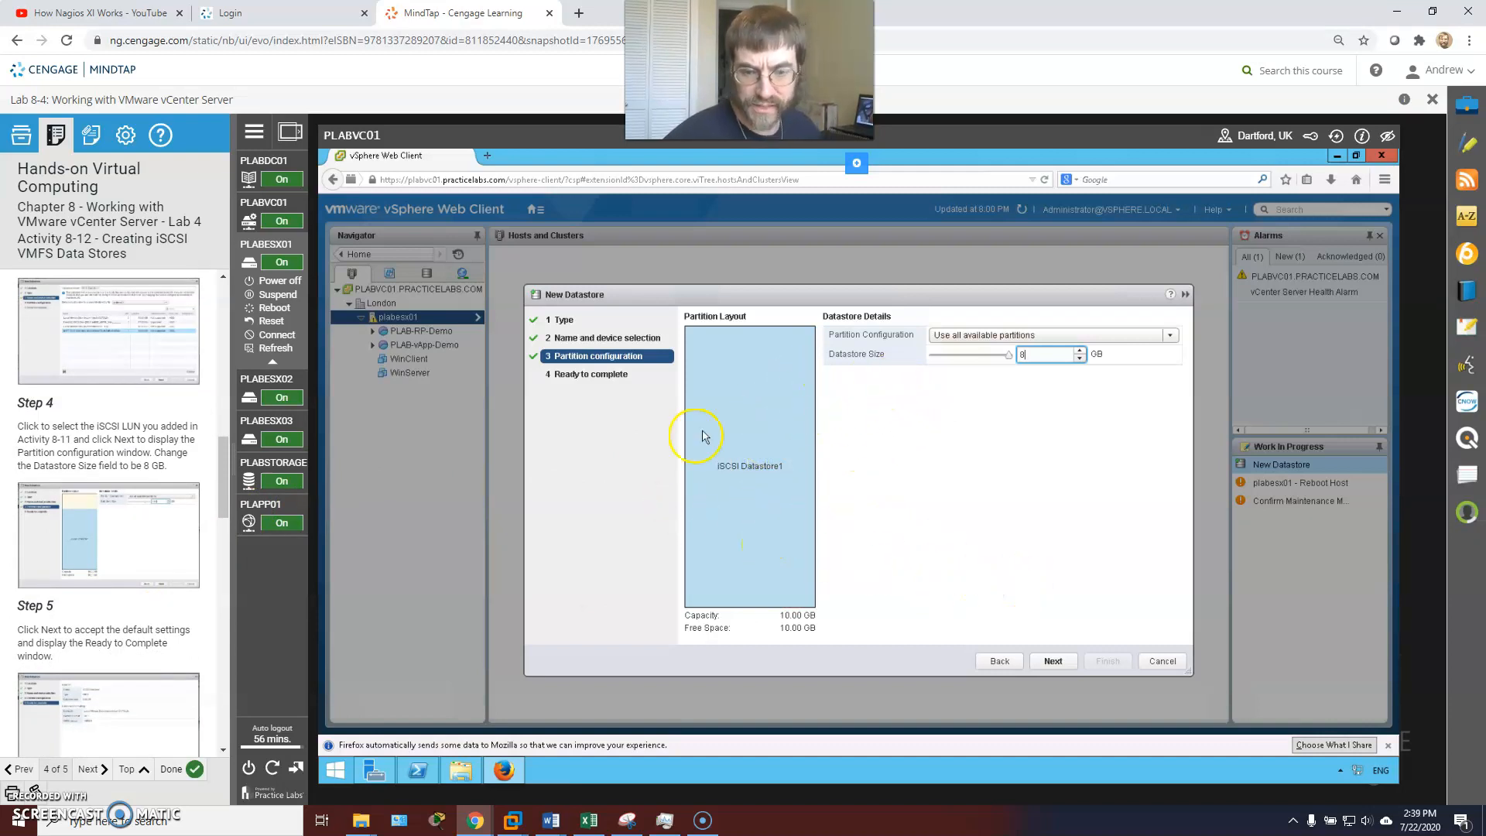
pyautogui.click(972, 341)
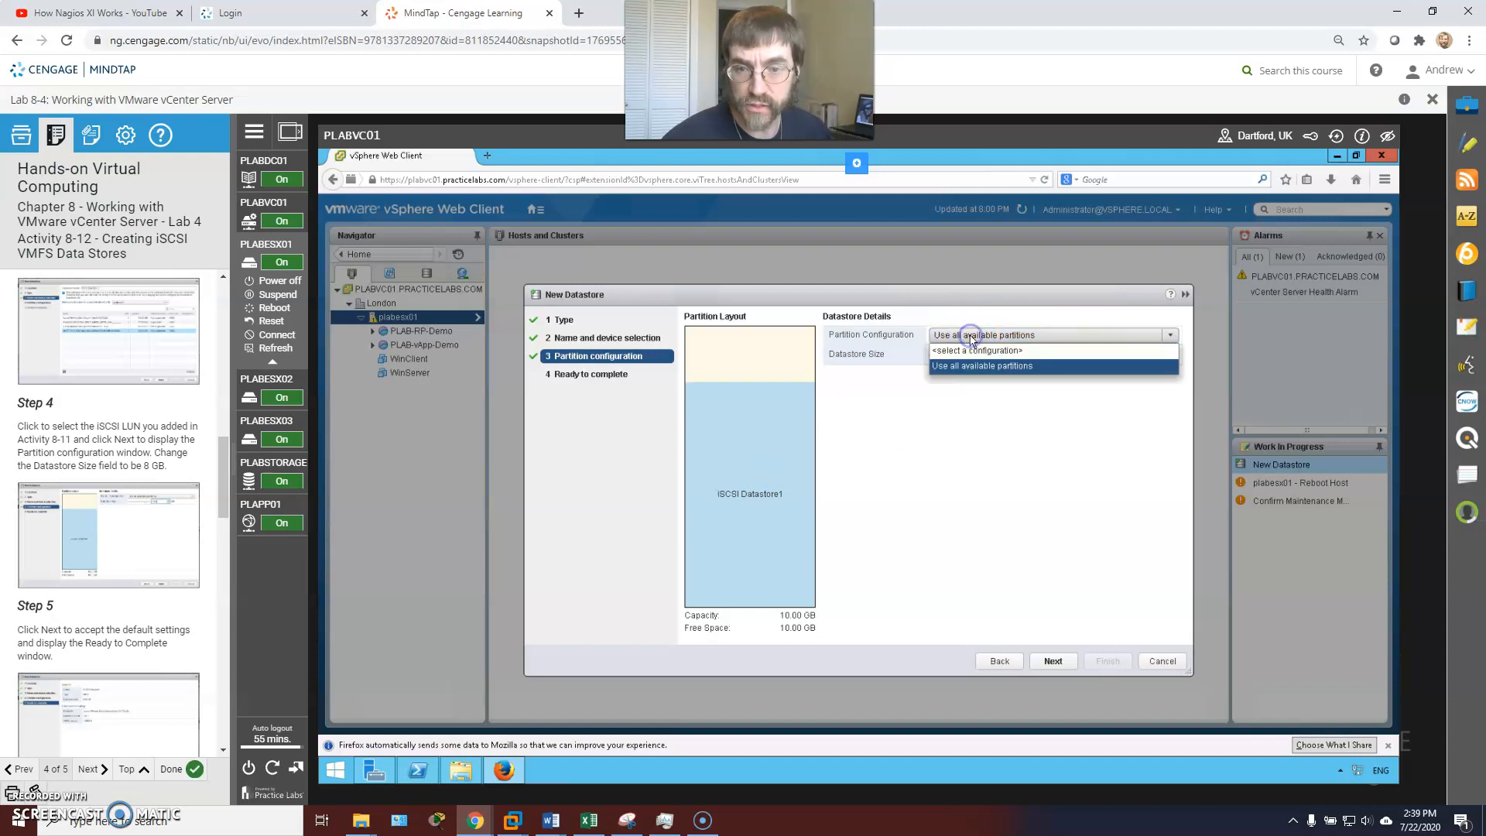
pyautogui.click(976, 365)
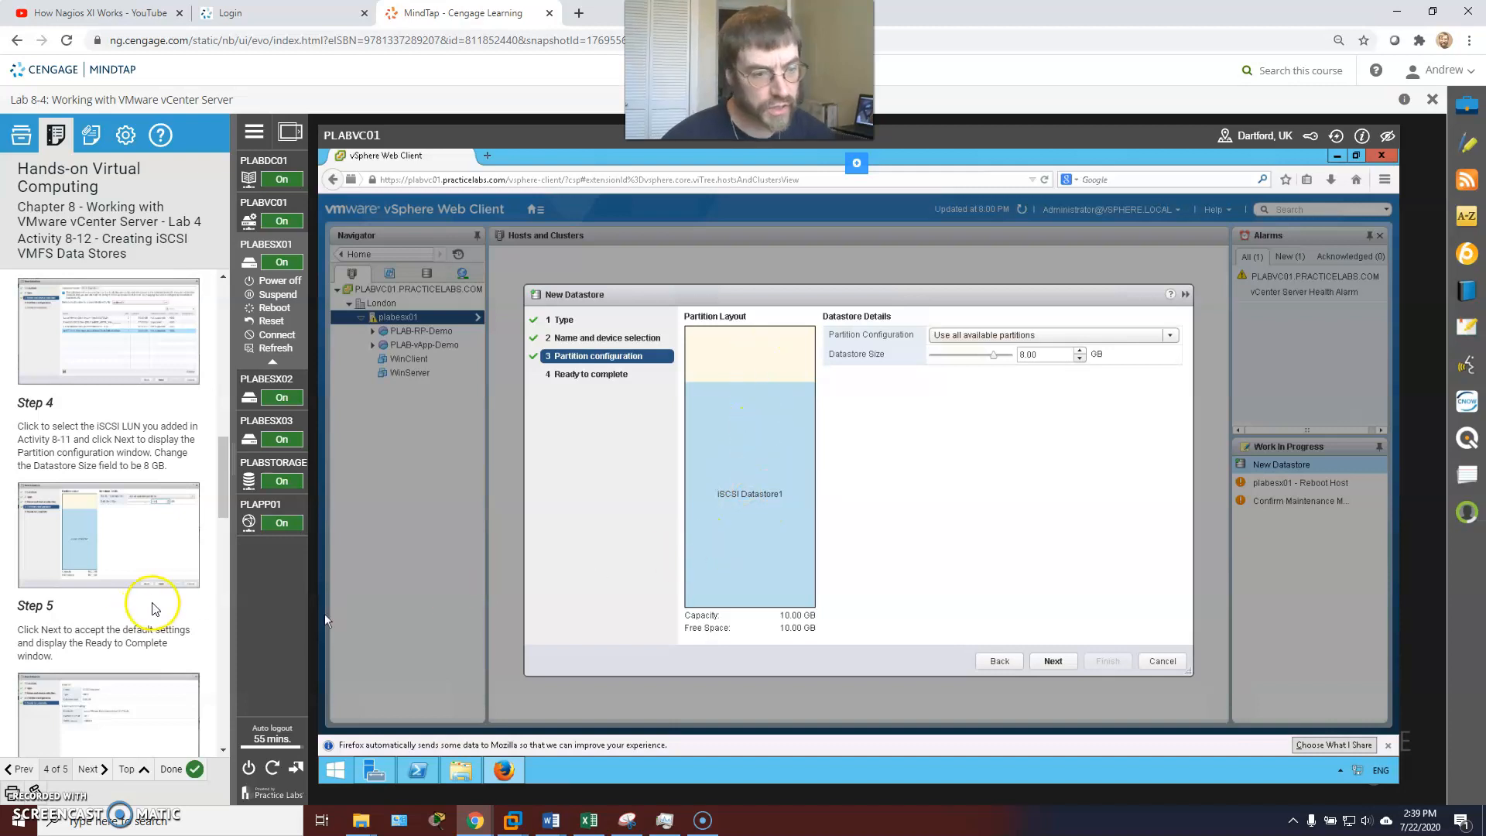
# Continue to the Ready to complete summary, review the settings, and finish creating the datastore.
pyautogui.scroll(-1, 149, 607)
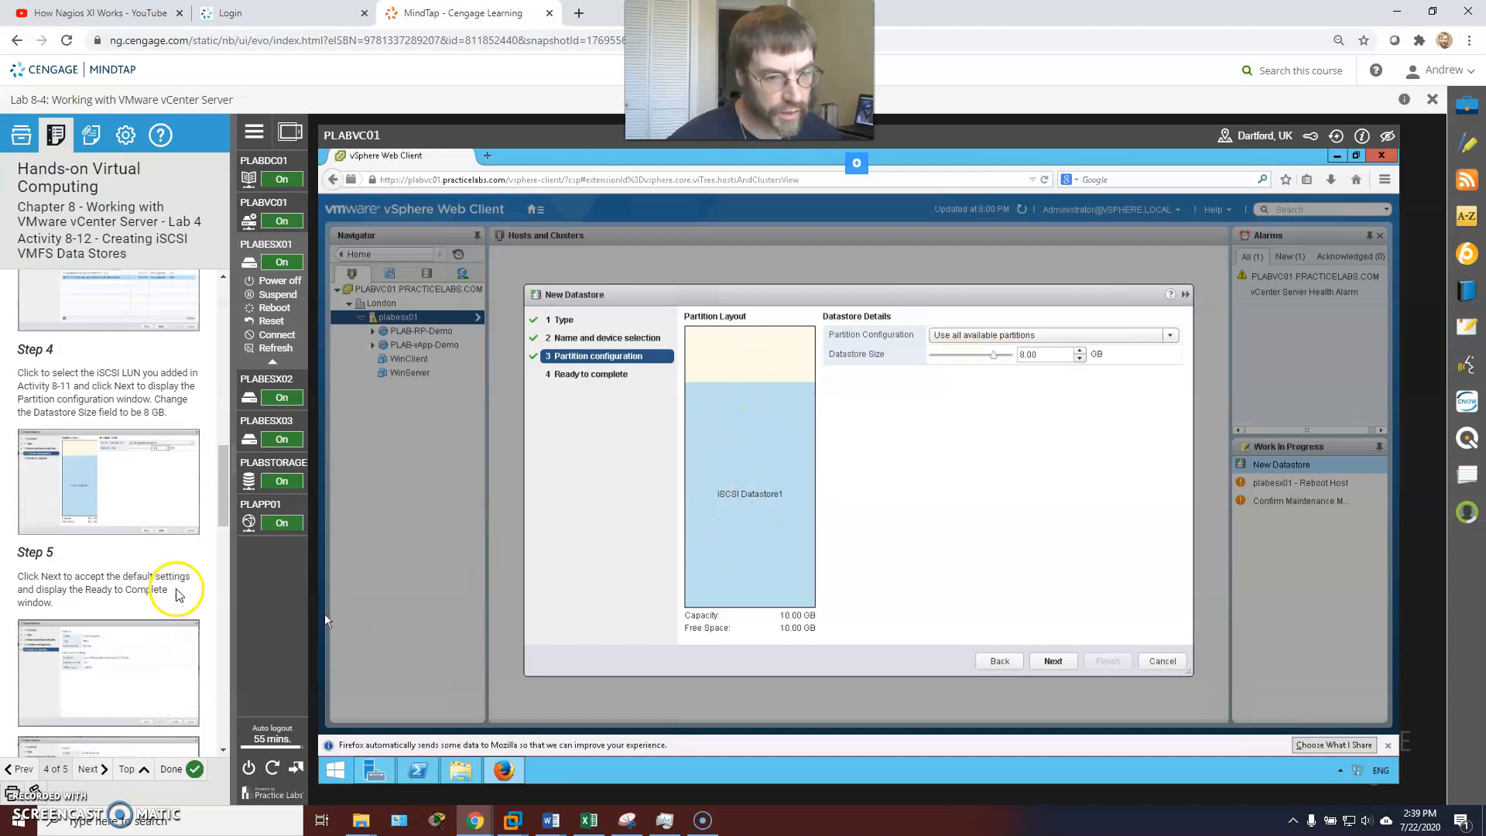
pyautogui.click(1053, 661)
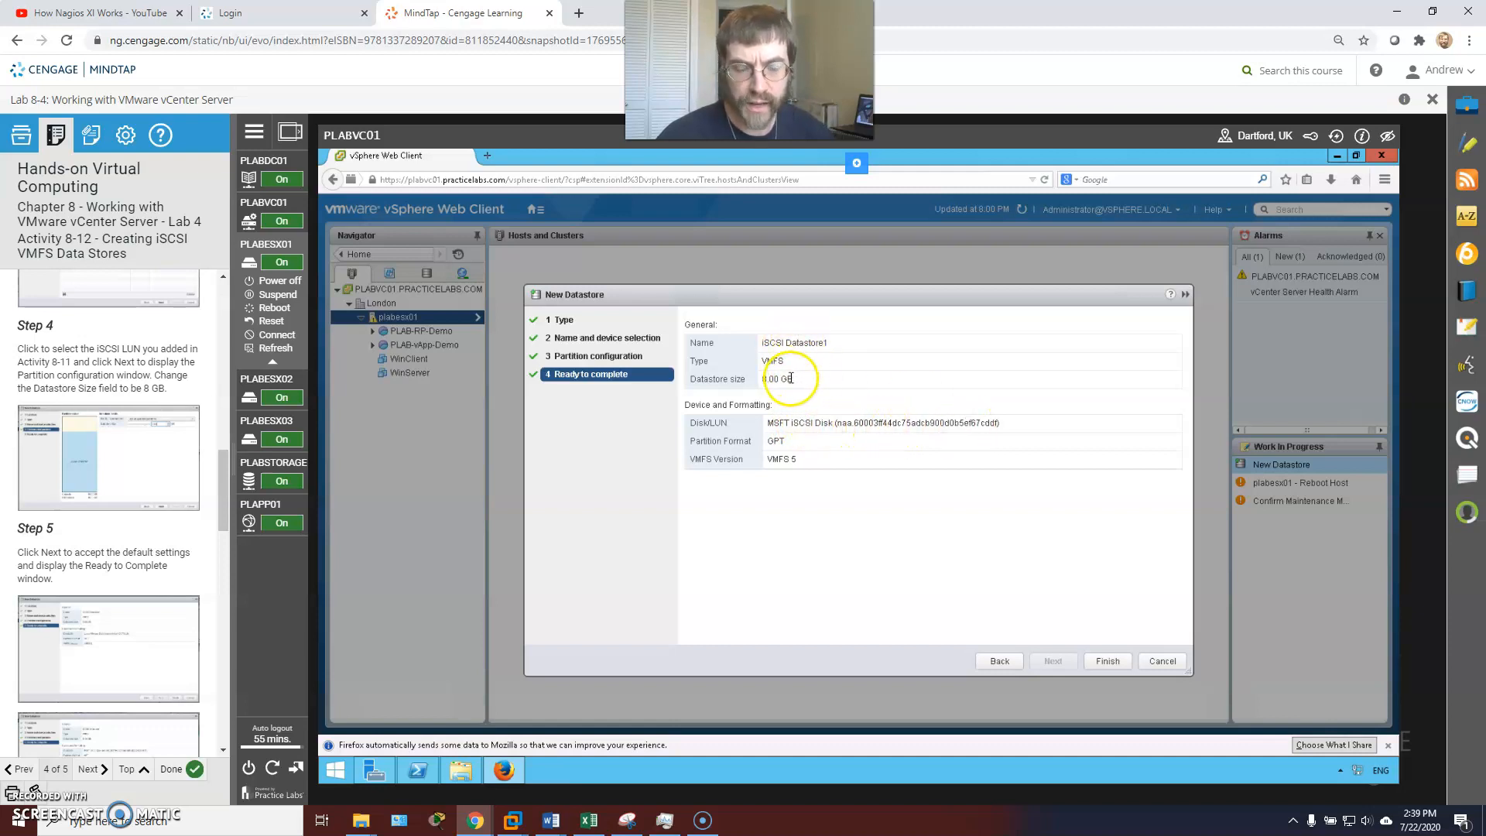
pyautogui.scroll(-3, 178, 534)
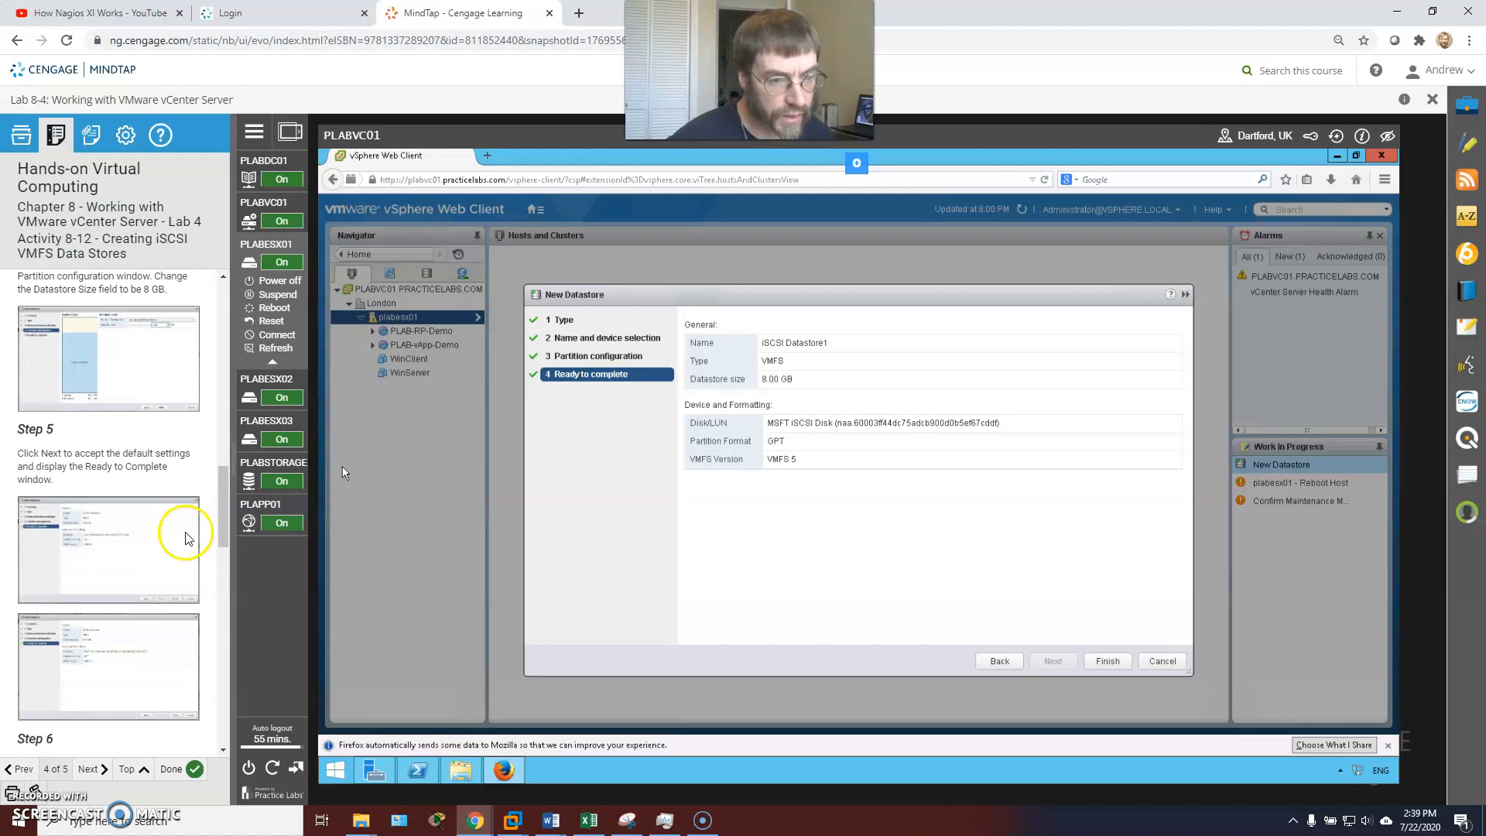
pyautogui.scroll(-1, 165, 561)
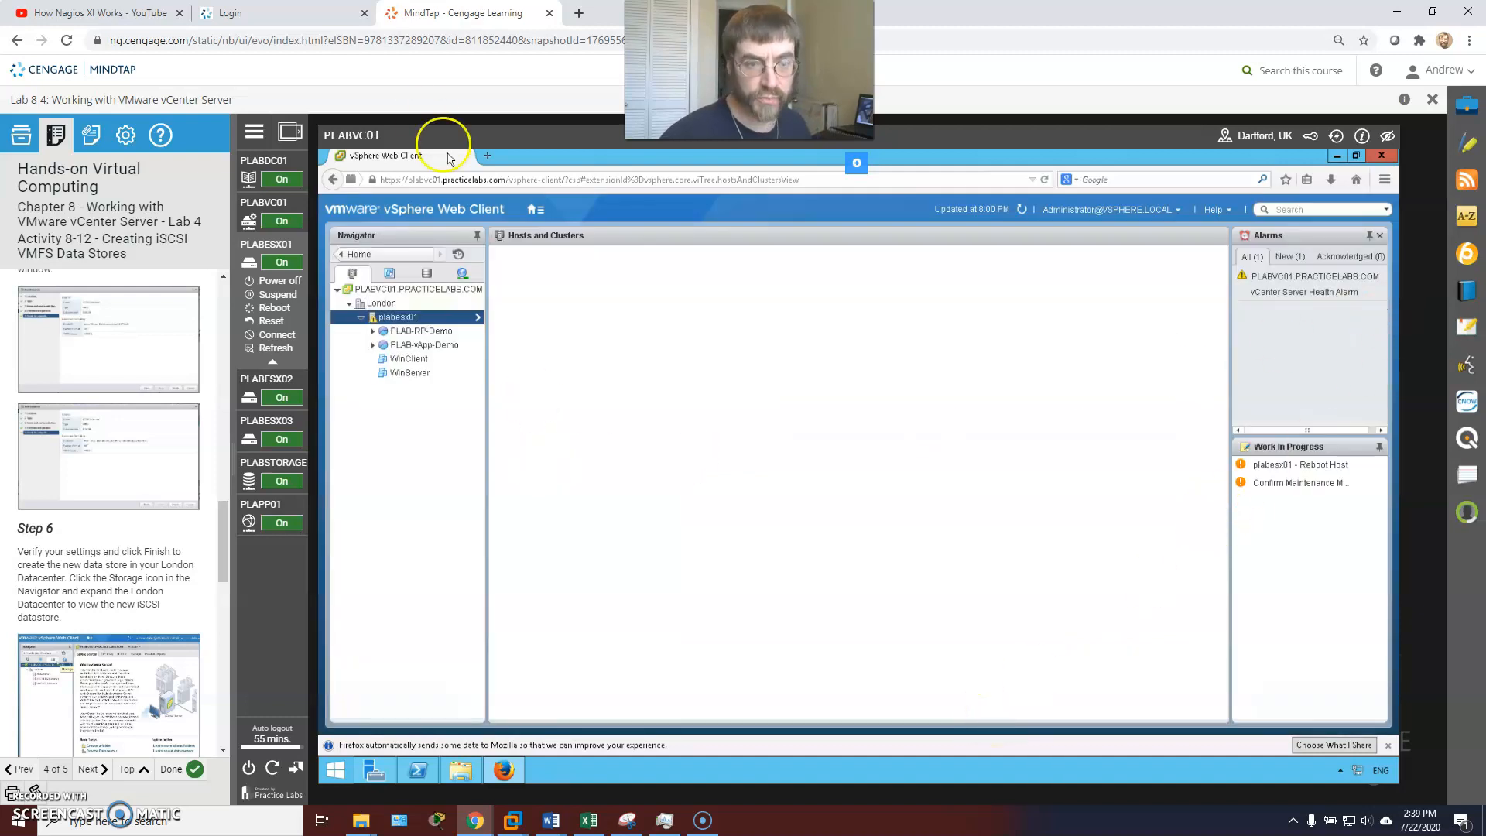
# Return to Home and open the Task Console to check the status of the datastore creation task.
pyautogui.click(380, 257)
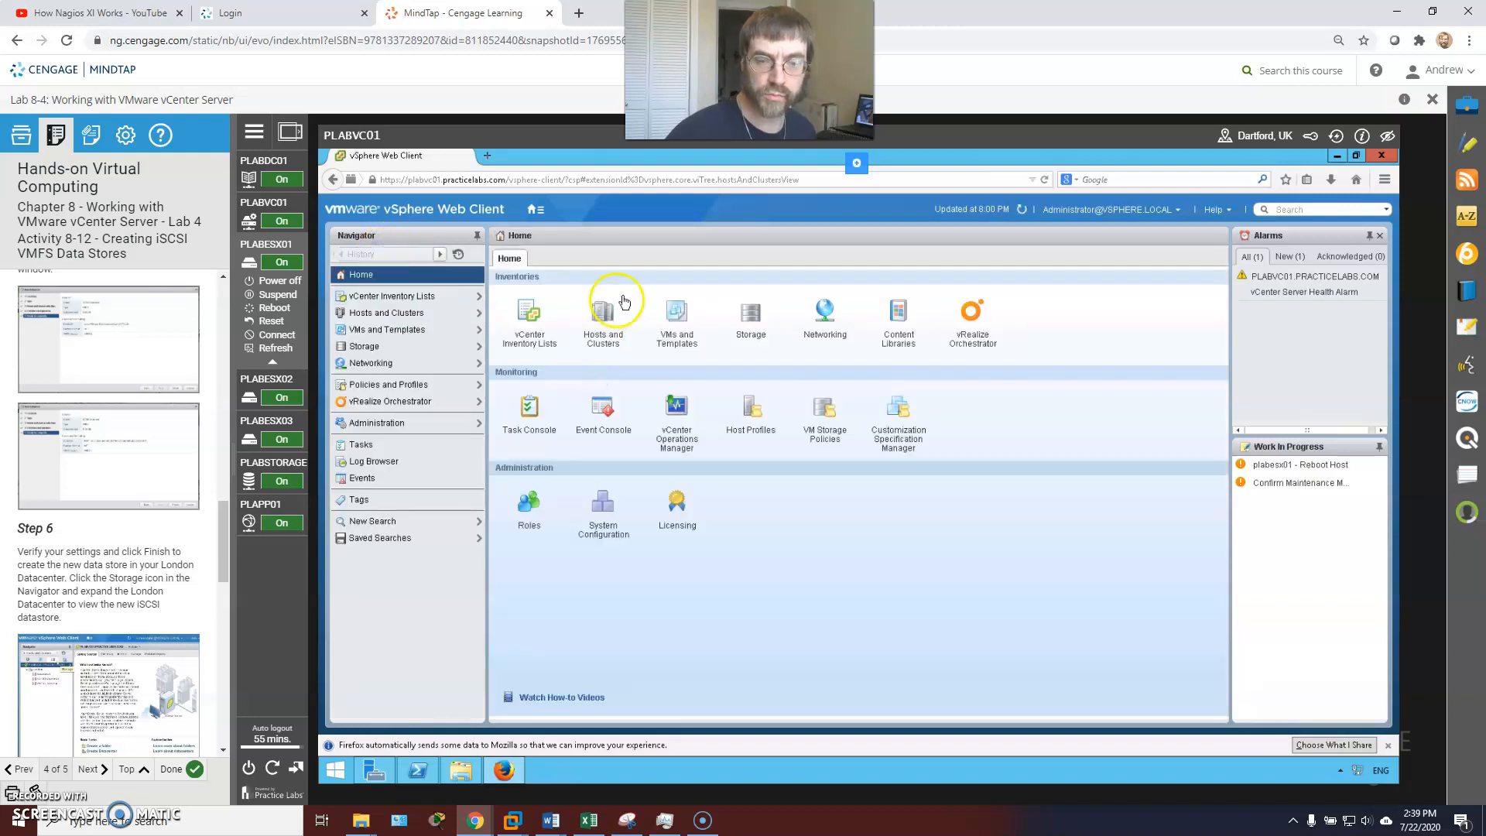
pyautogui.click(527, 414)
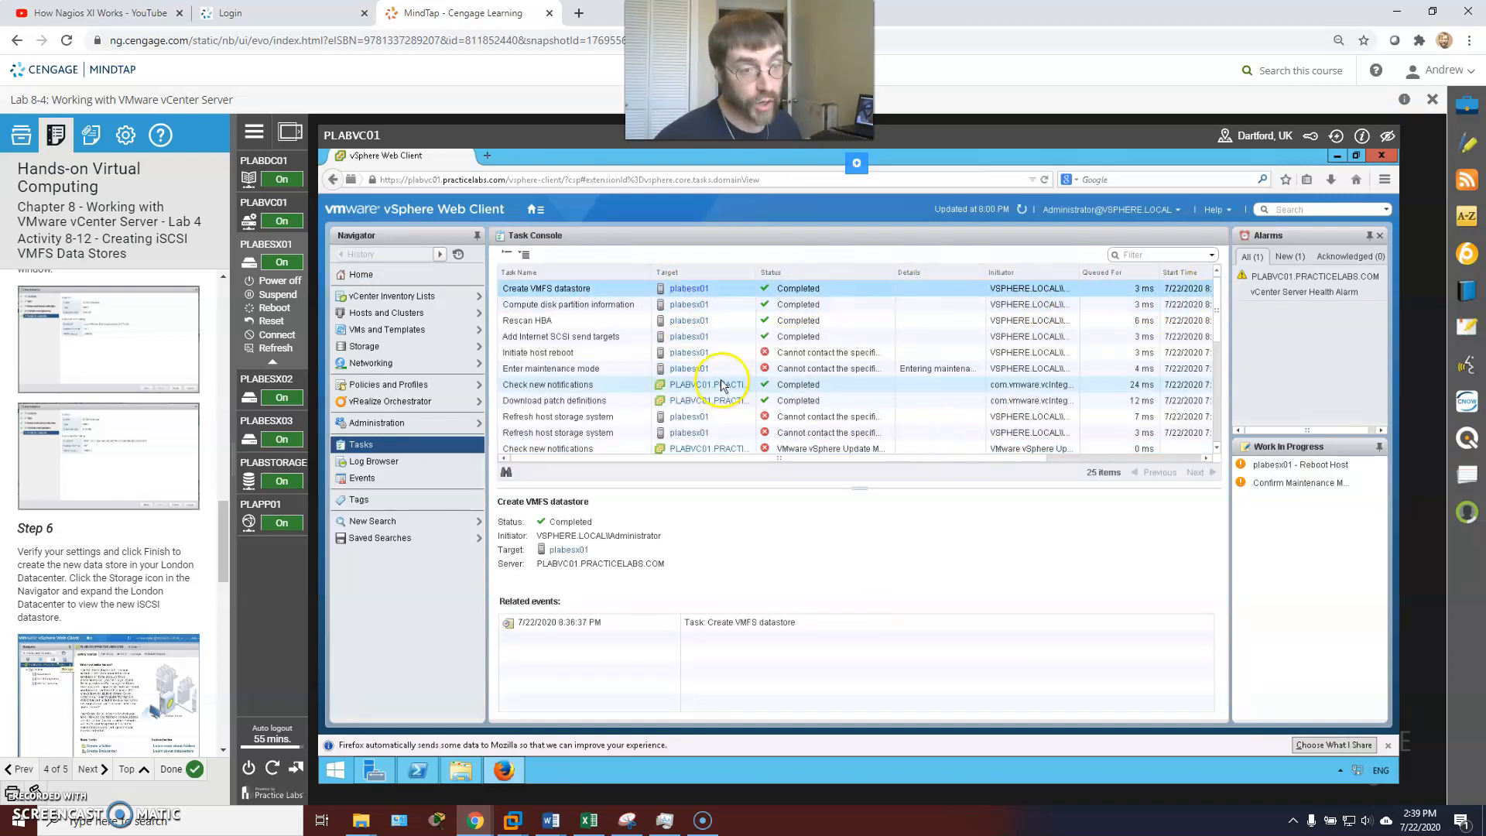
# Open the Storage inventory and expand the London datacenter to view its datastores.
pyautogui.scroll(-2, 135, 550)
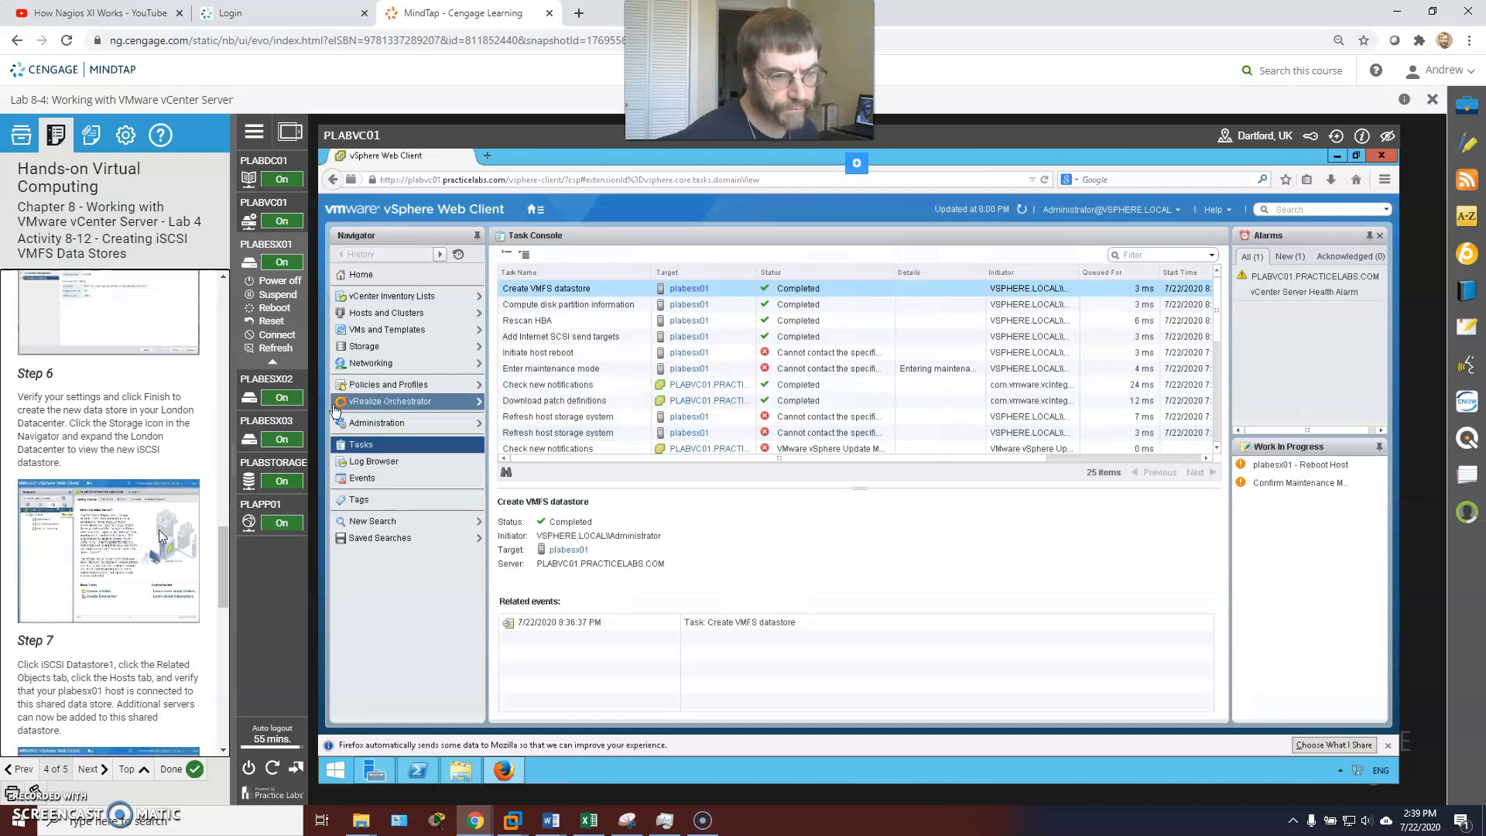
pyautogui.scroll(-1, 160, 529)
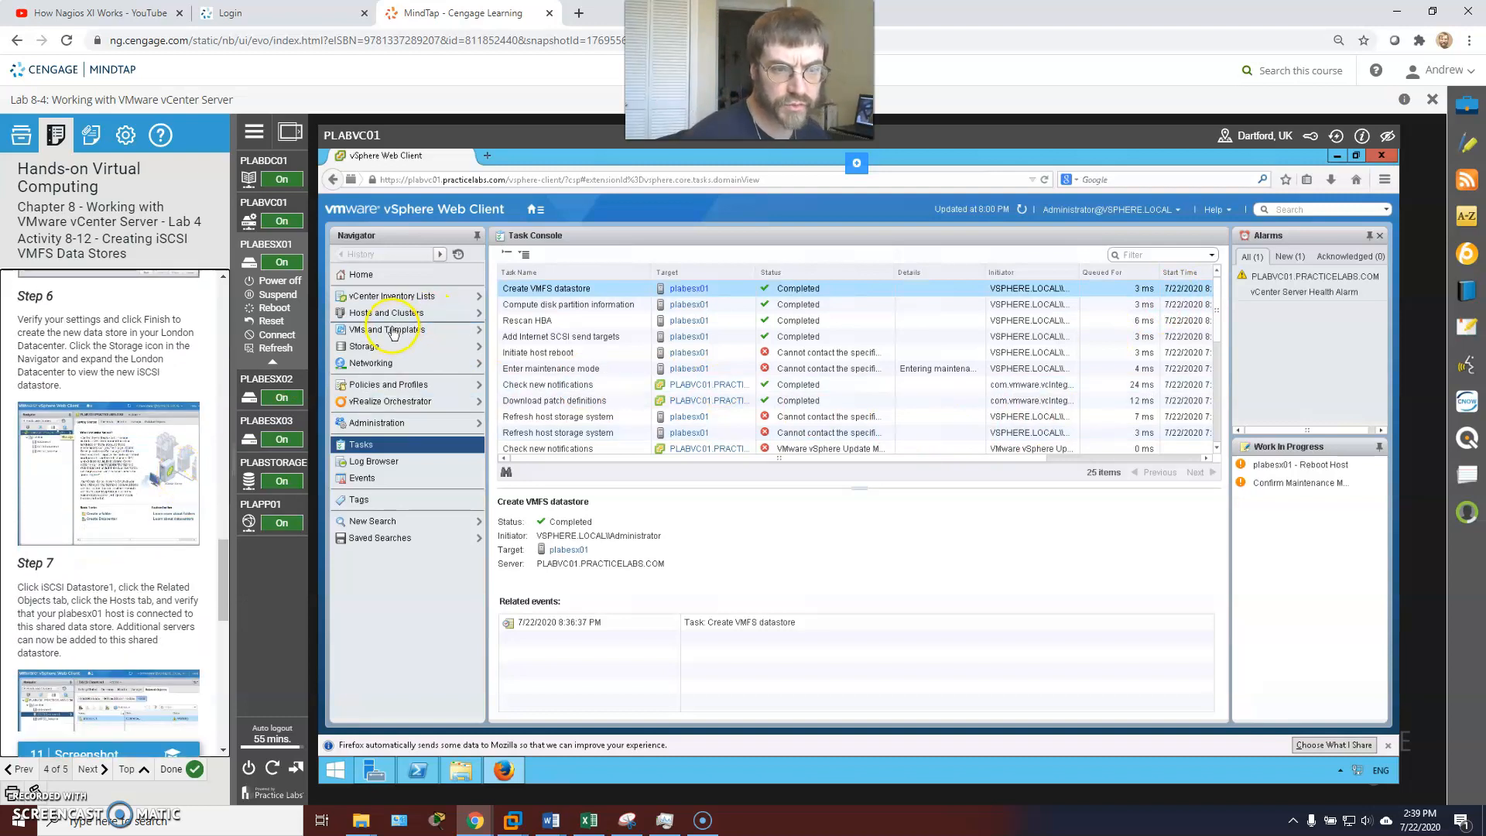
pyautogui.click(371, 350)
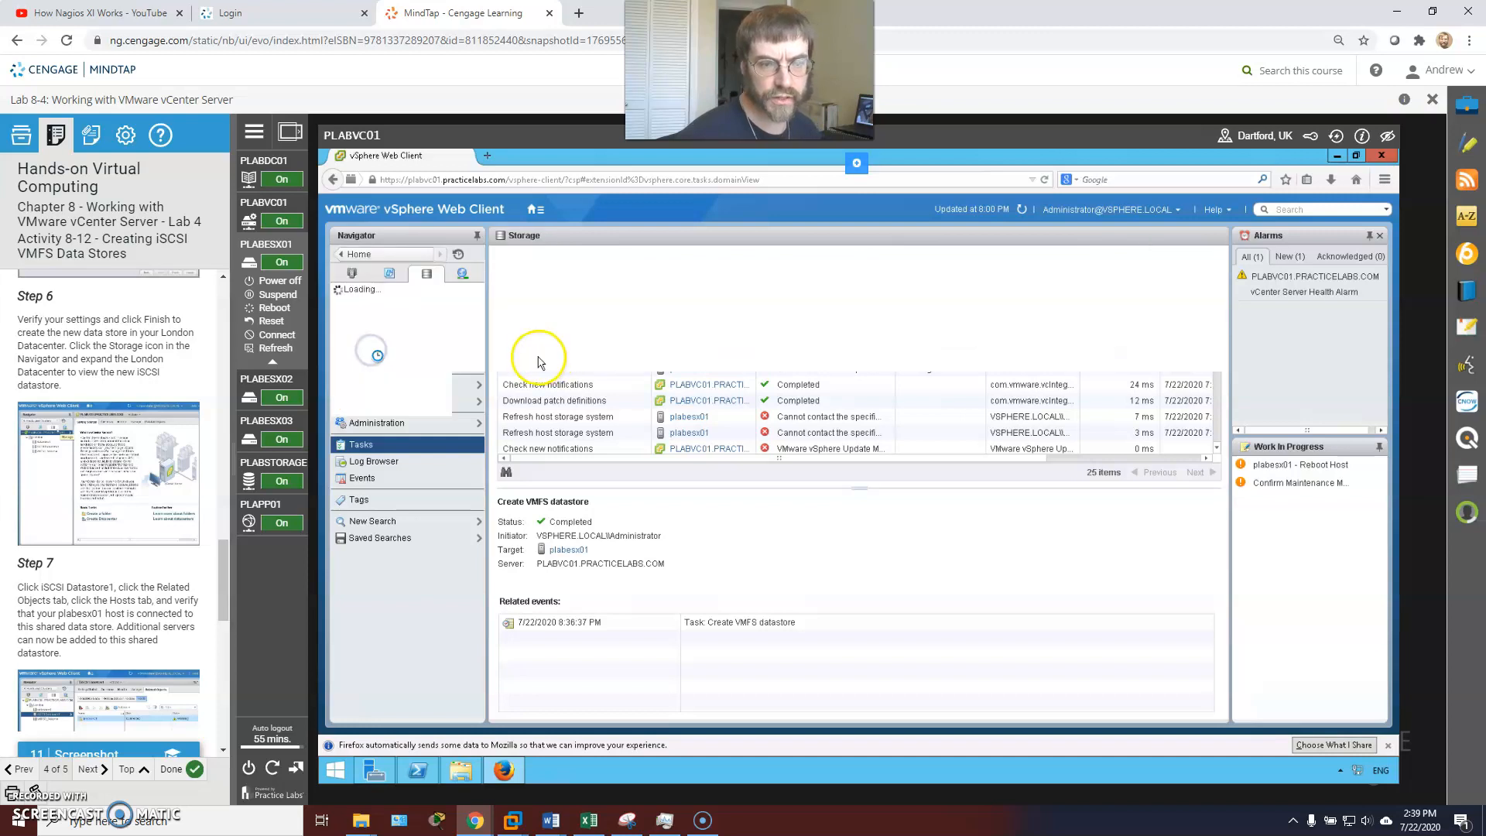
pyautogui.click(352, 303)
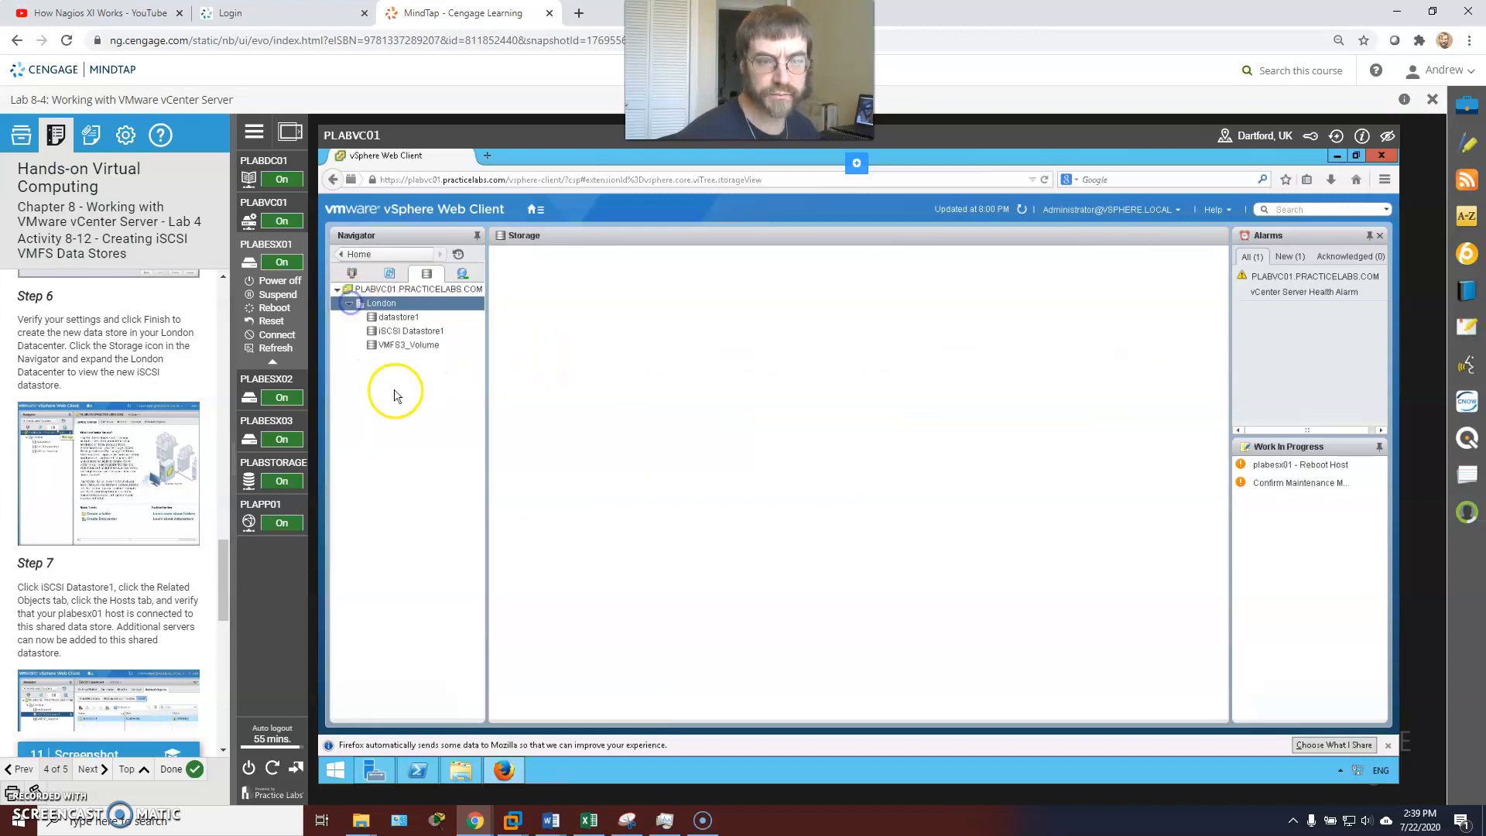
# Select iSCSI Datastore1 and display its related hosts to check that plabesx01 is connected.
pyautogui.click(394, 333)
pyautogui.click(400, 333)
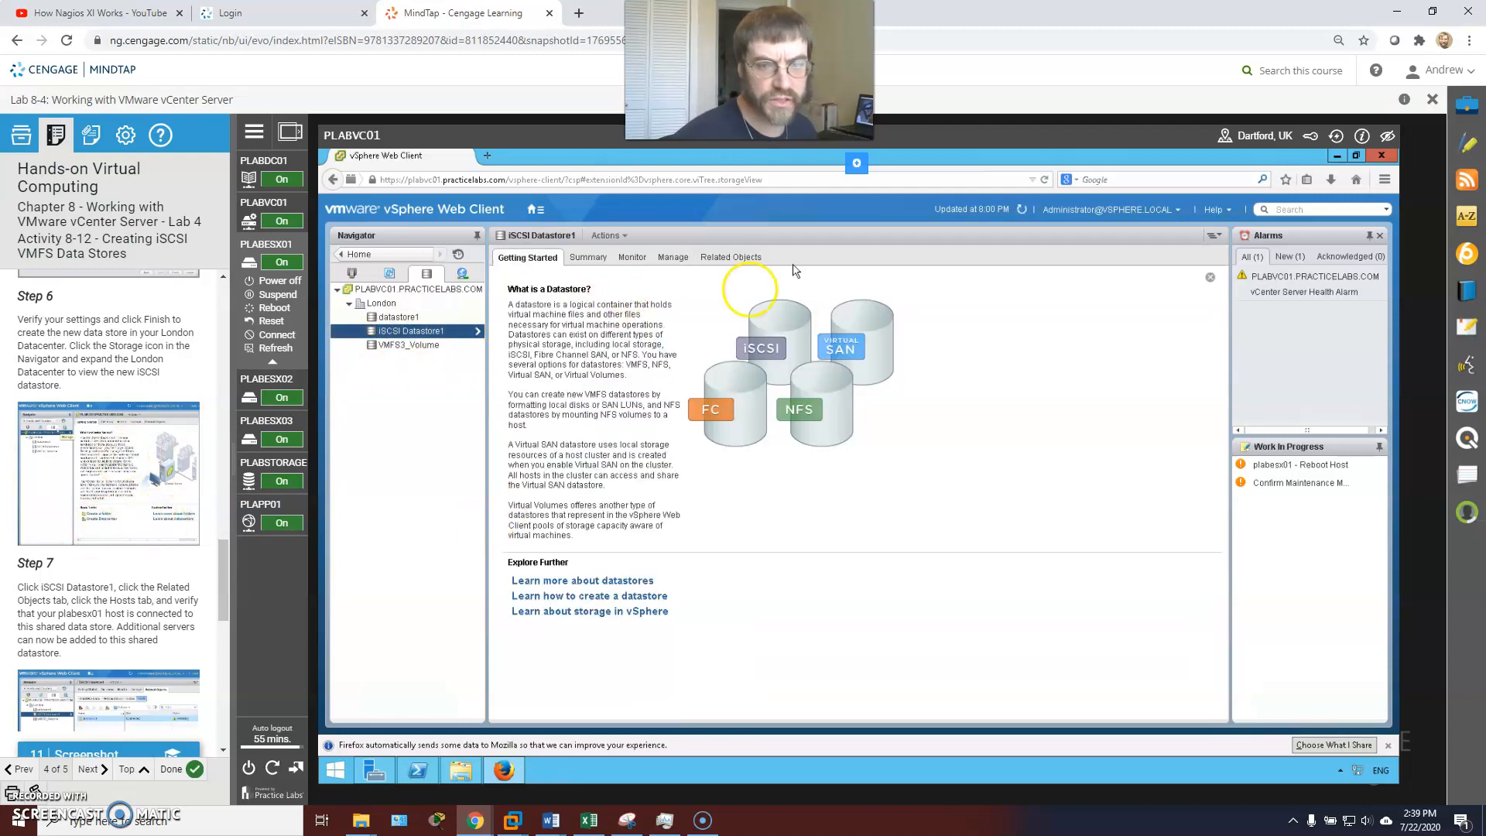
pyautogui.click(739, 258)
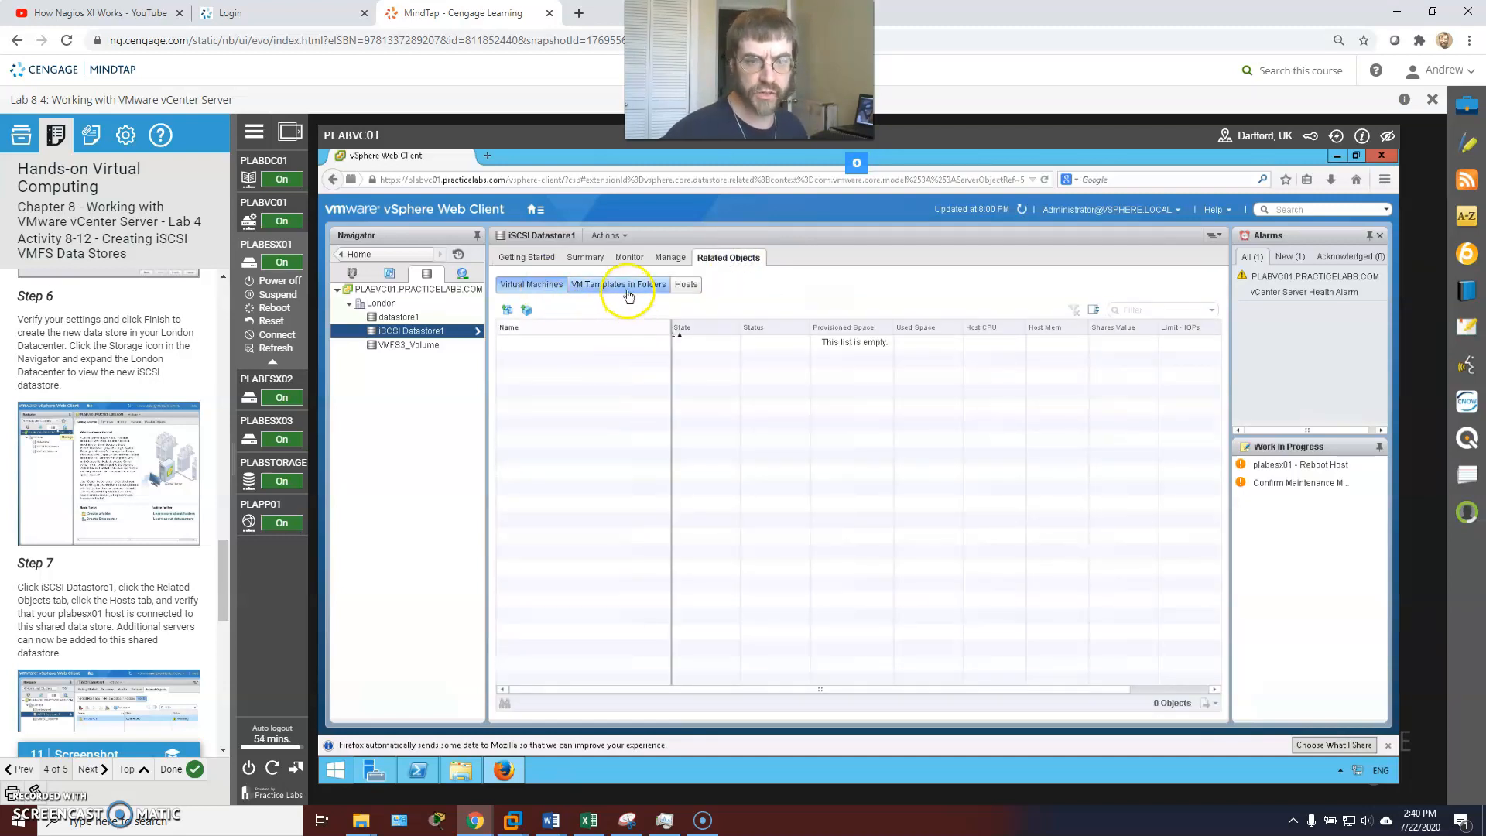
pyautogui.click(686, 288)
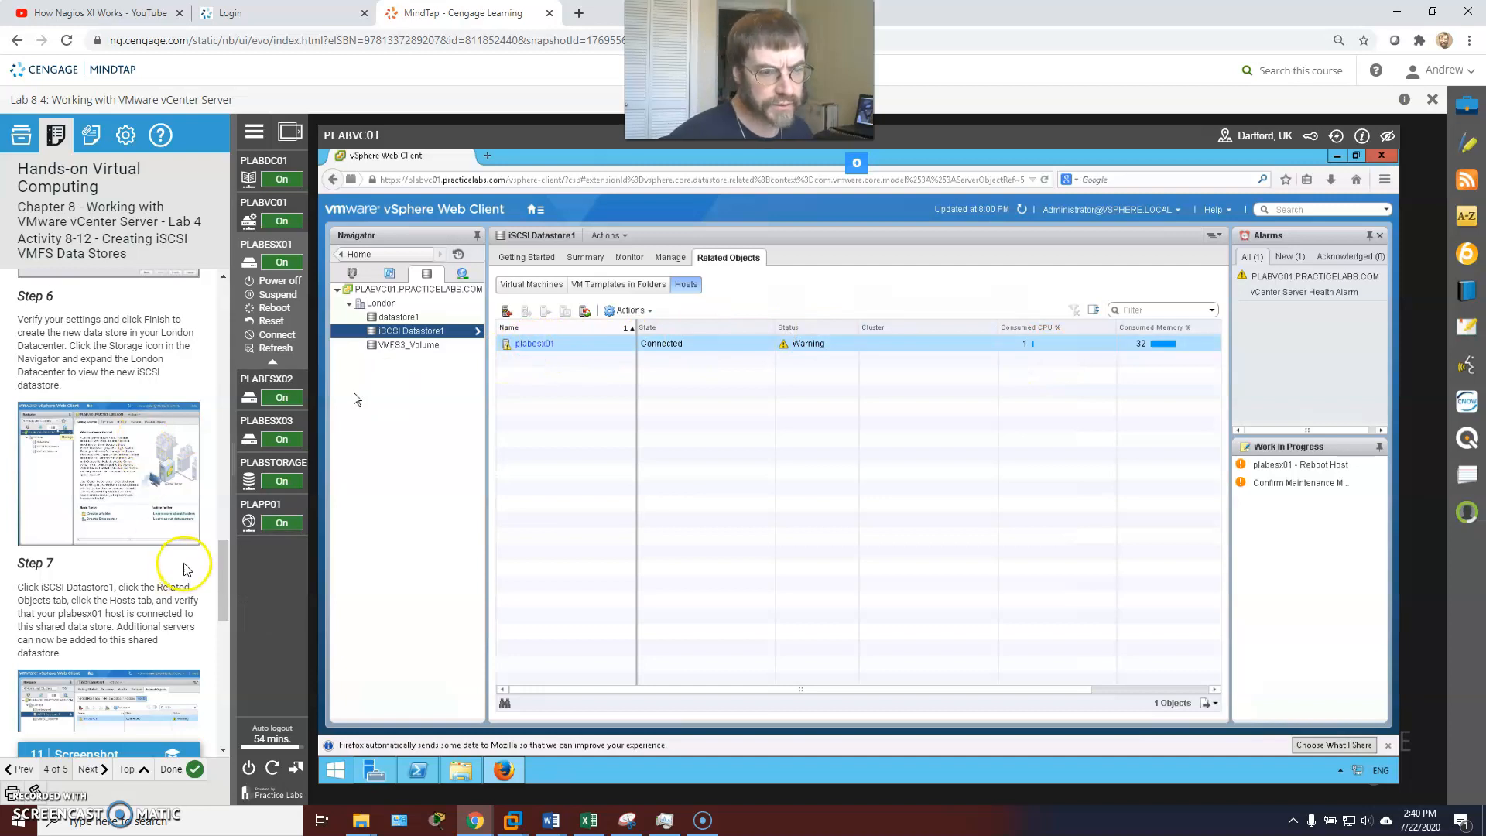
# Read the remaining lab instructions from Step 7 through the review questions on datastore type and size.
pyautogui.scroll(-1, 169, 541)
pyautogui.scroll(-2, 158, 507)
pyautogui.scroll(-4, 158, 507)
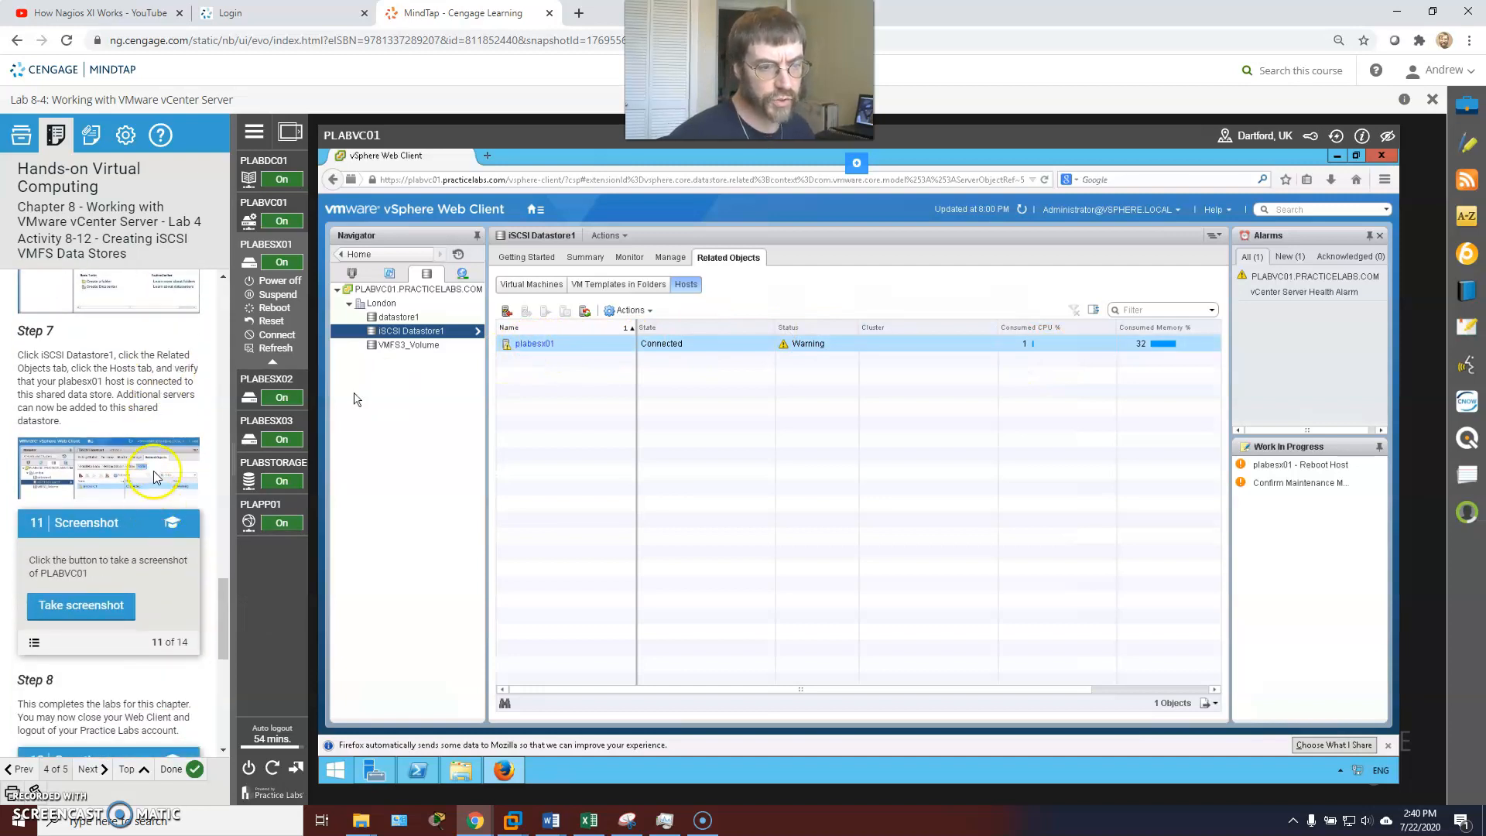
pyautogui.scroll(-2, 153, 507)
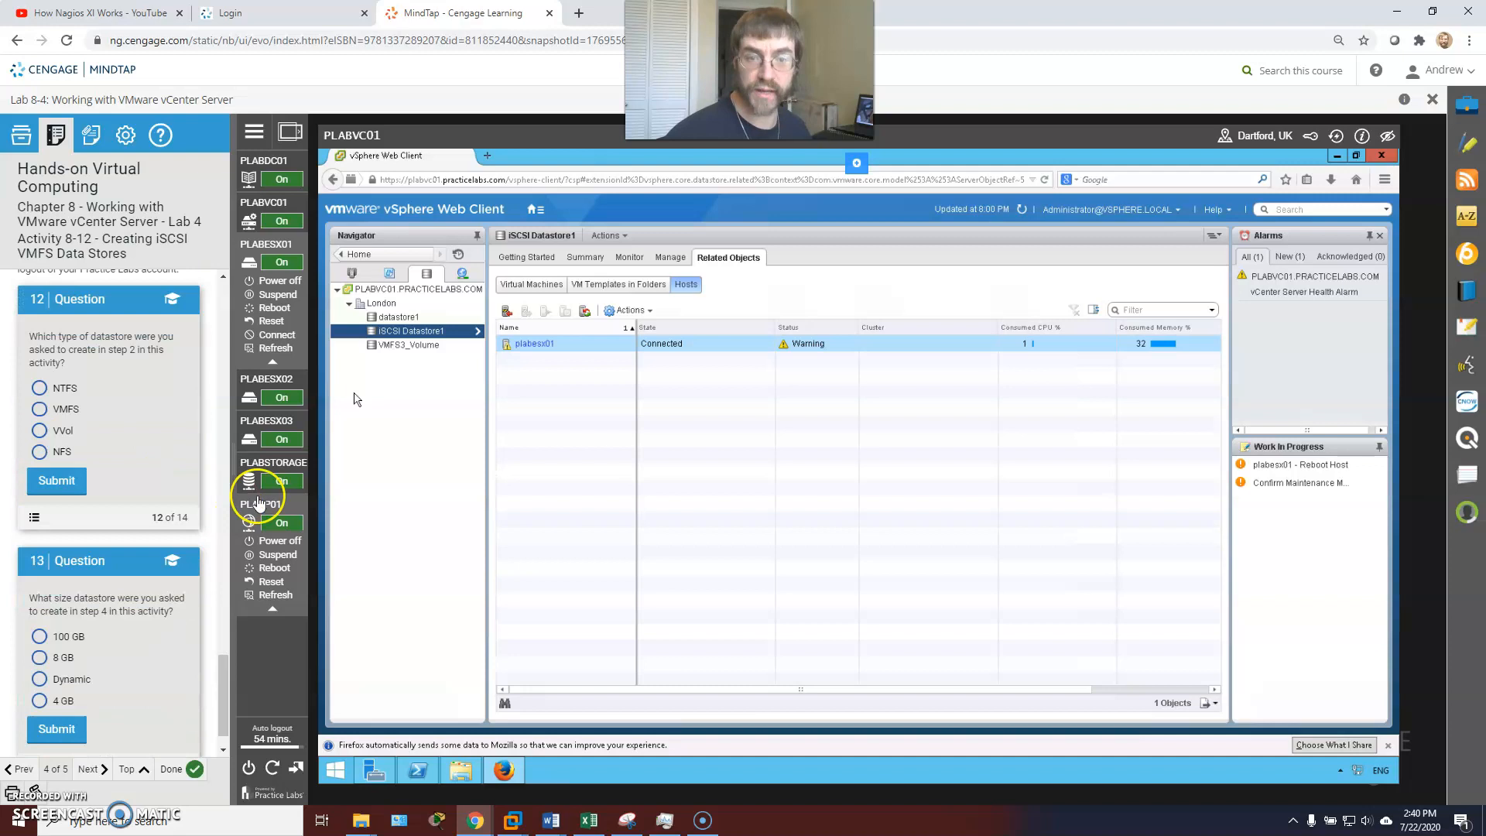